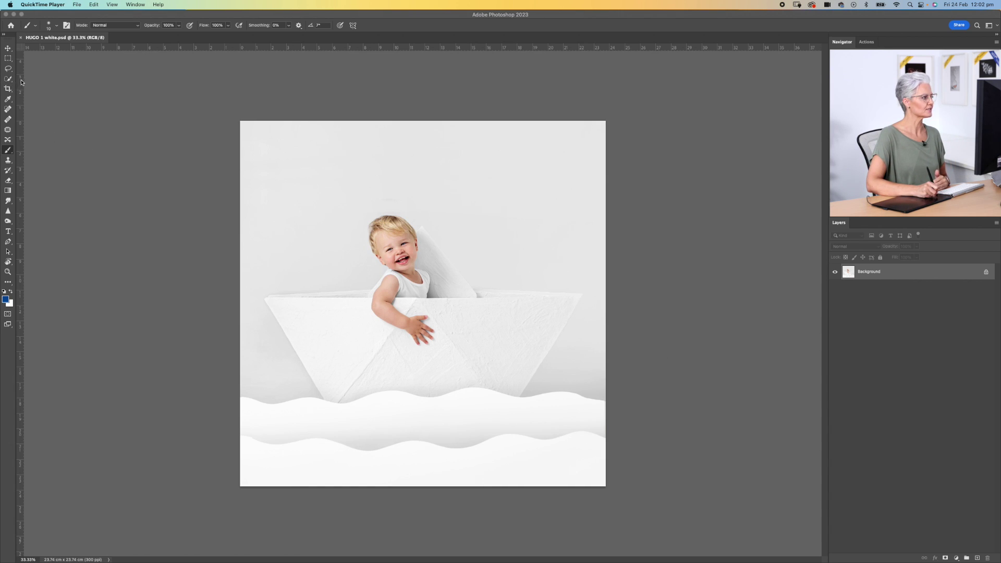
Quick-select the whole paper-wave area along the bottom of the photo
{"action": "left_click", "coordinate": [8, 79]}
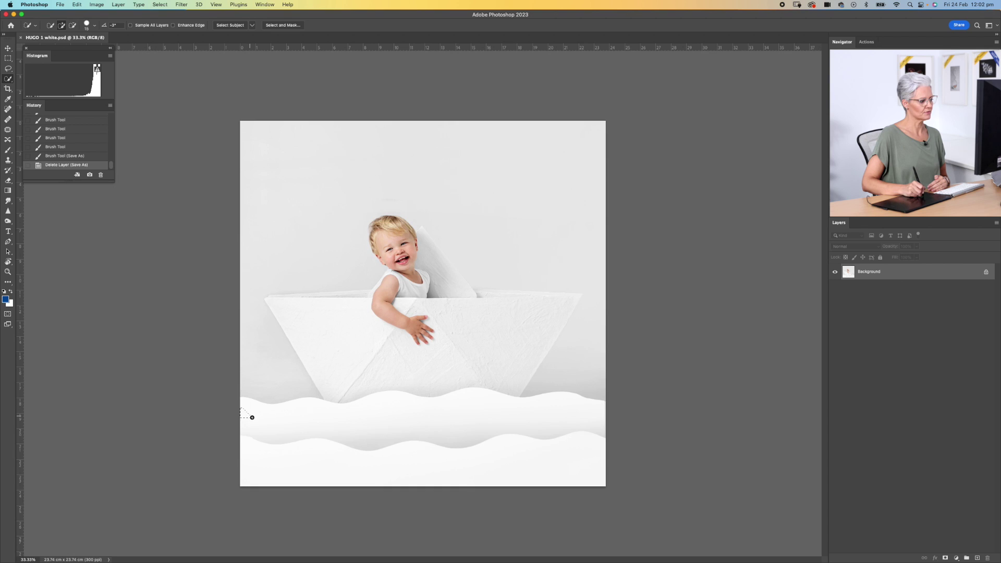
{"action": "mouse_move", "coordinate": [253, 417]}
{"action": "left_mouse_down"}
{"action": "mouse_move", "coordinate": [472, 430]}
{"action": "mouse_move", "coordinate": [610, 451]}
{"action": "left_mouse_up"}
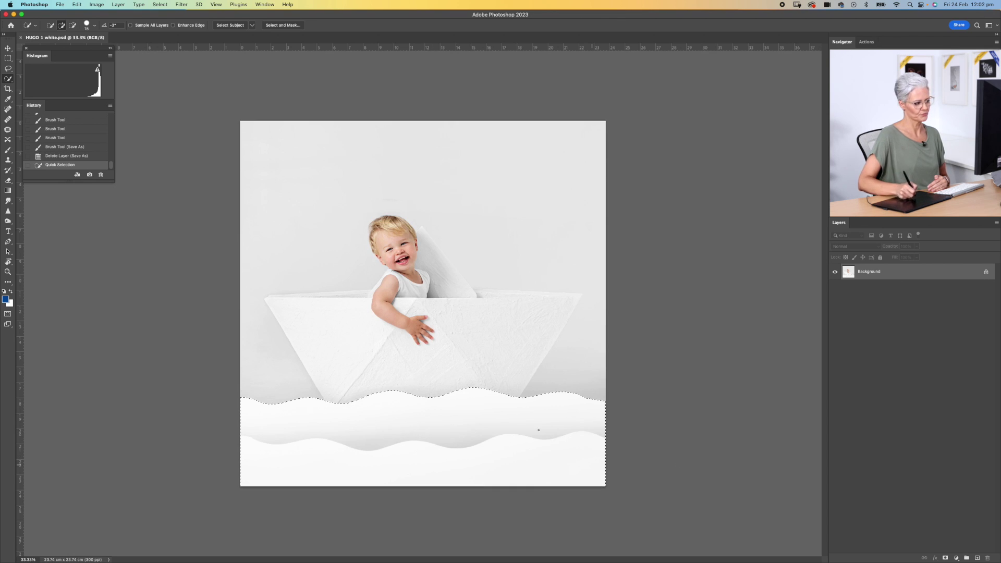
Add a Solid Color fill layer to the wave selection in medium blue #3b6497
{"action": "left_click", "coordinate": [957, 558]}
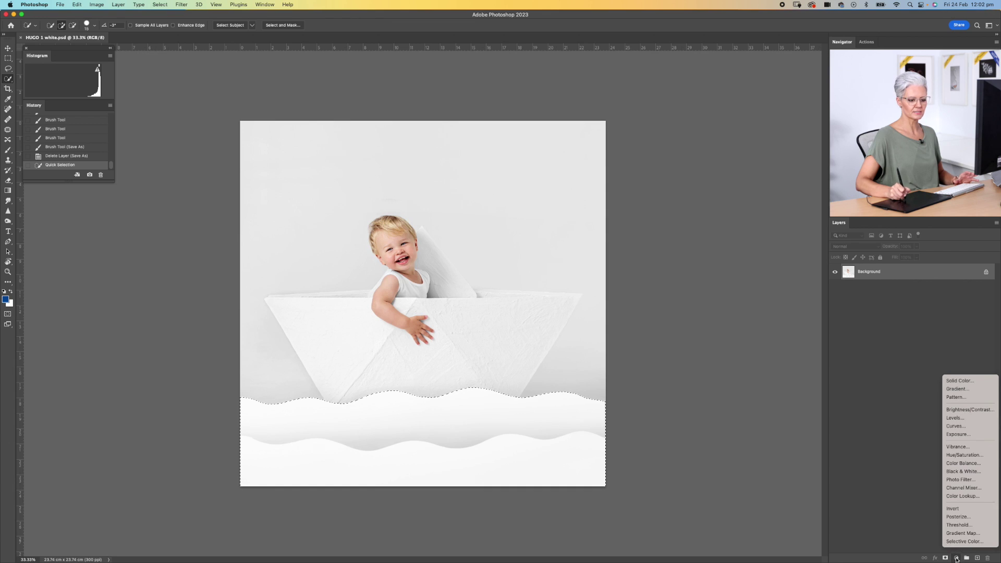
{"action": "left_click", "coordinate": [967, 380]}
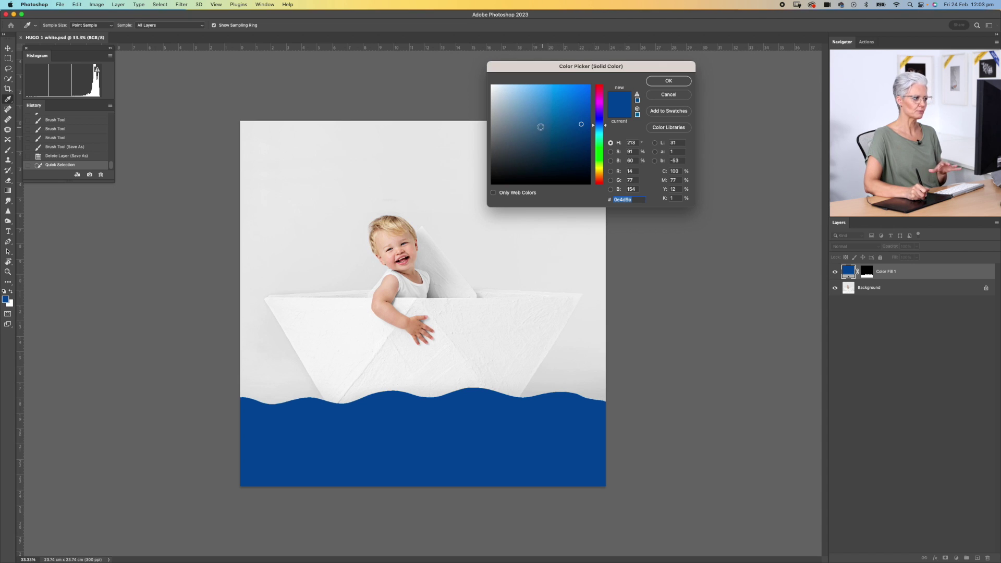
{"action": "left_click", "coordinate": [535, 126]}
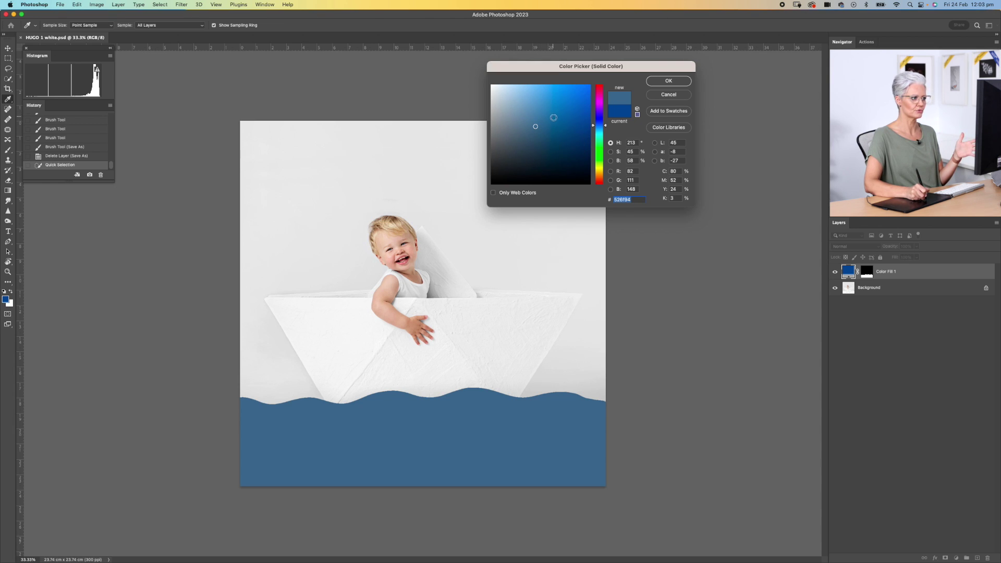
{"action": "left_click", "coordinate": [560, 99]}
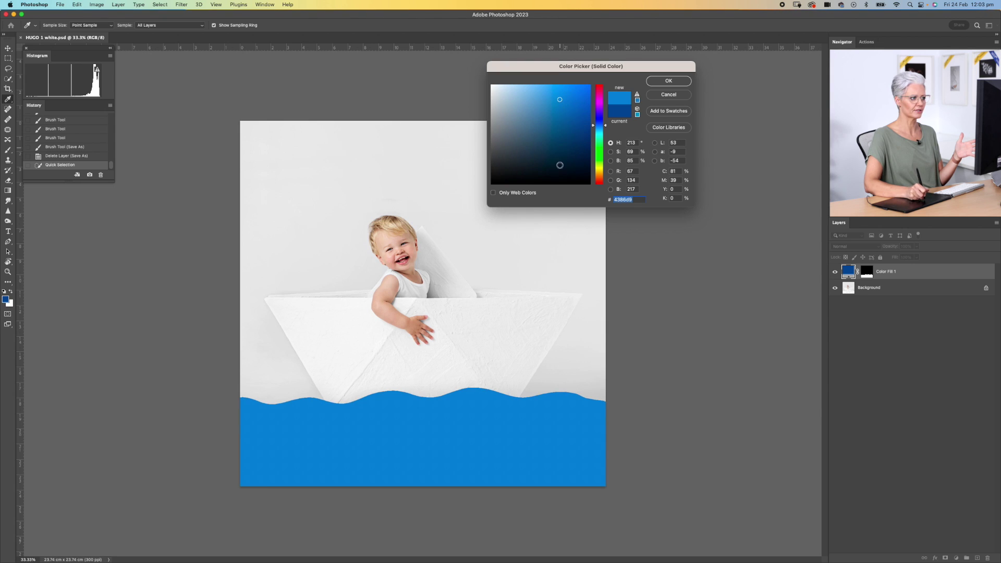
{"action": "left_click", "coordinate": [561, 146]}
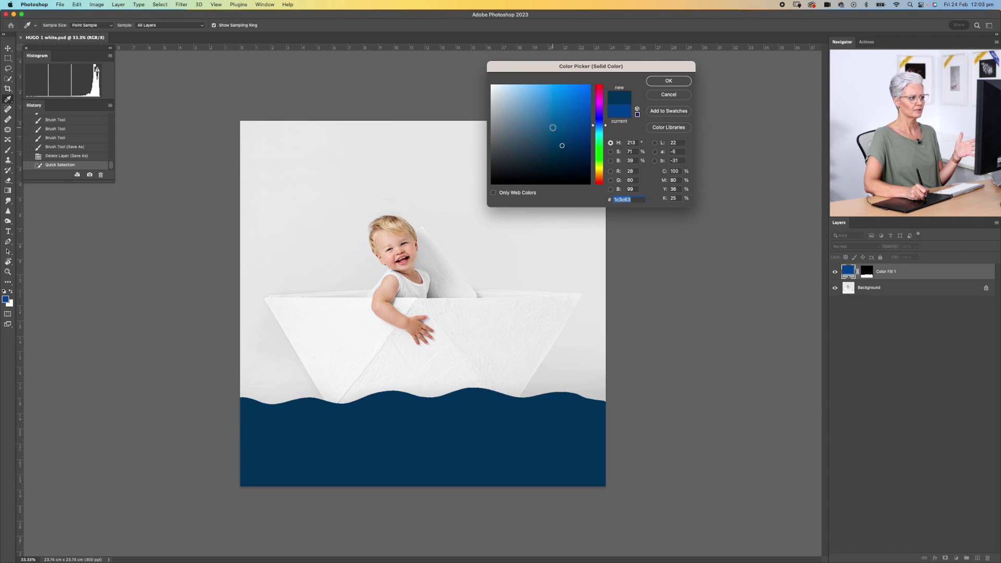
{"action": "left_click", "coordinate": [554, 125]}
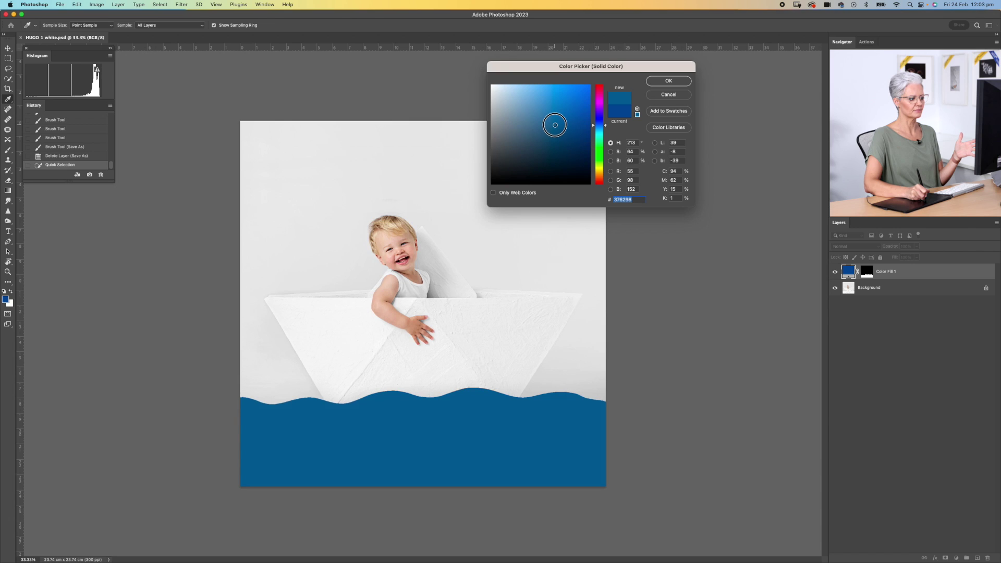
{"action": "left_click_drag", "start_coordinate": [555, 126], "coordinate": [553, 126]}
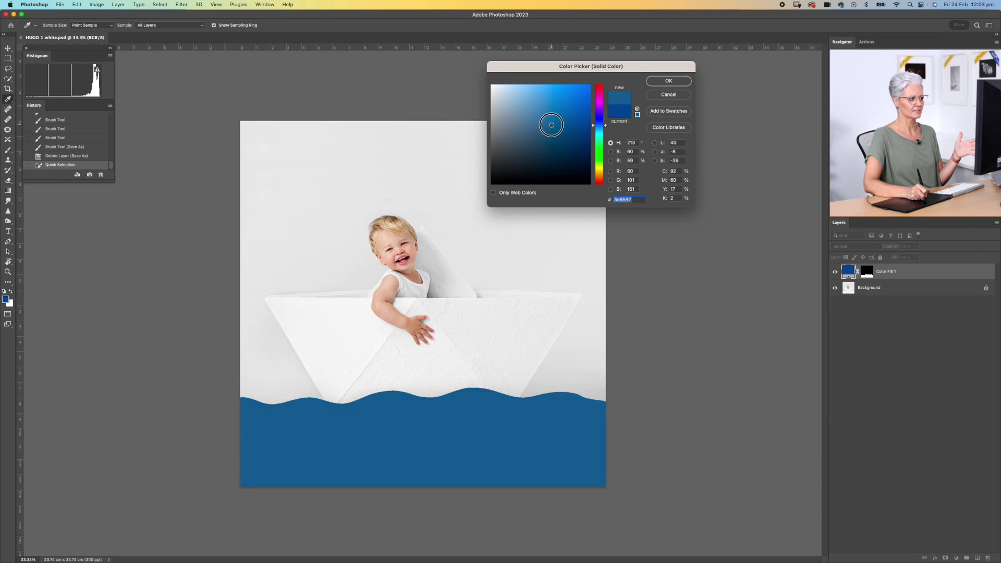
{"action": "left_click", "coordinate": [552, 125]}
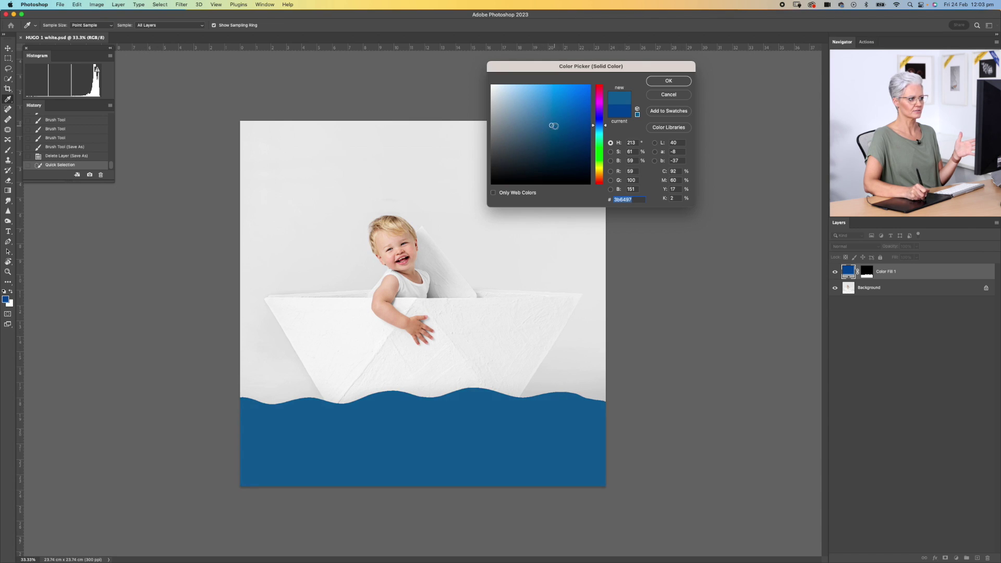
{"action": "left_click", "coordinate": [668, 81]}
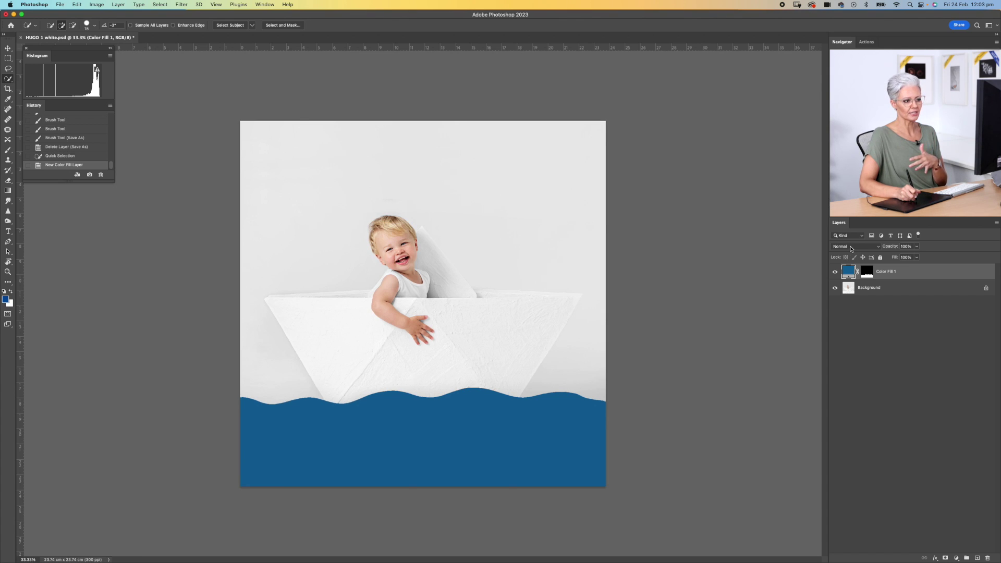
Set Color Fill 1's blend mode to Multiply
{"action": "left_click", "coordinate": [851, 248]}
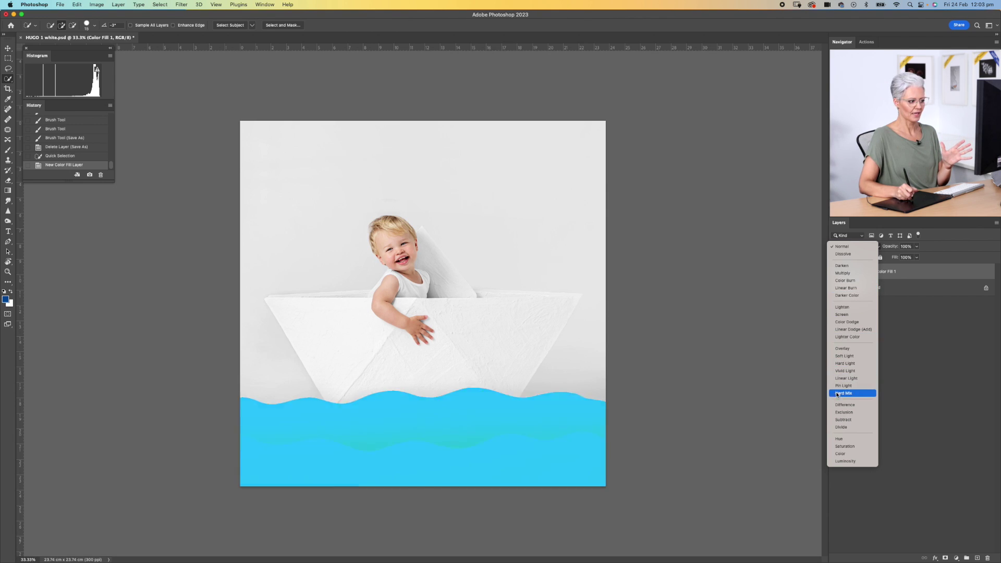
{"action": "left_click", "coordinate": [842, 275]}
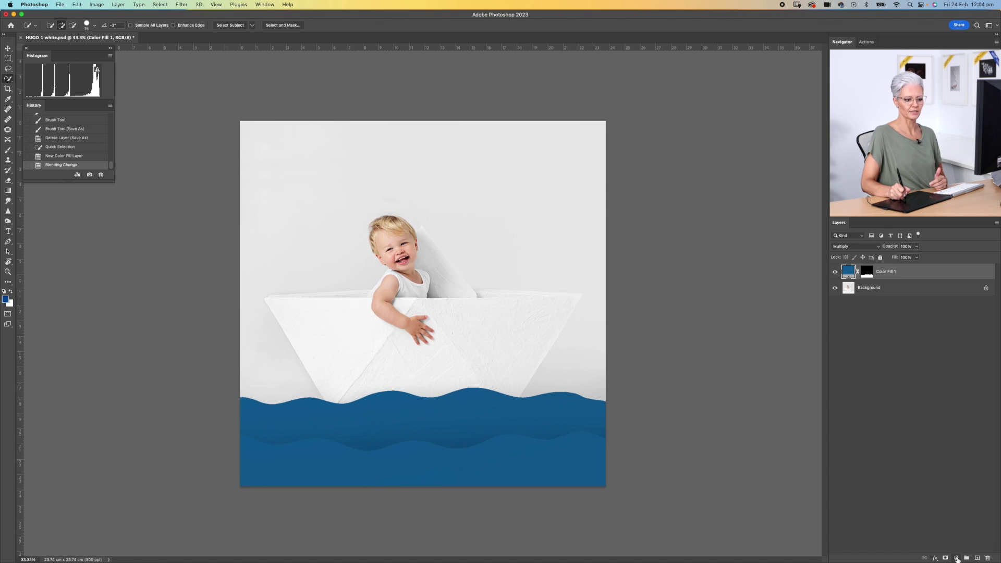
Add Curves 1, darkening the sampled water tone and lifting highlights into an S-curve
{"action": "left_click", "coordinate": [957, 559]}
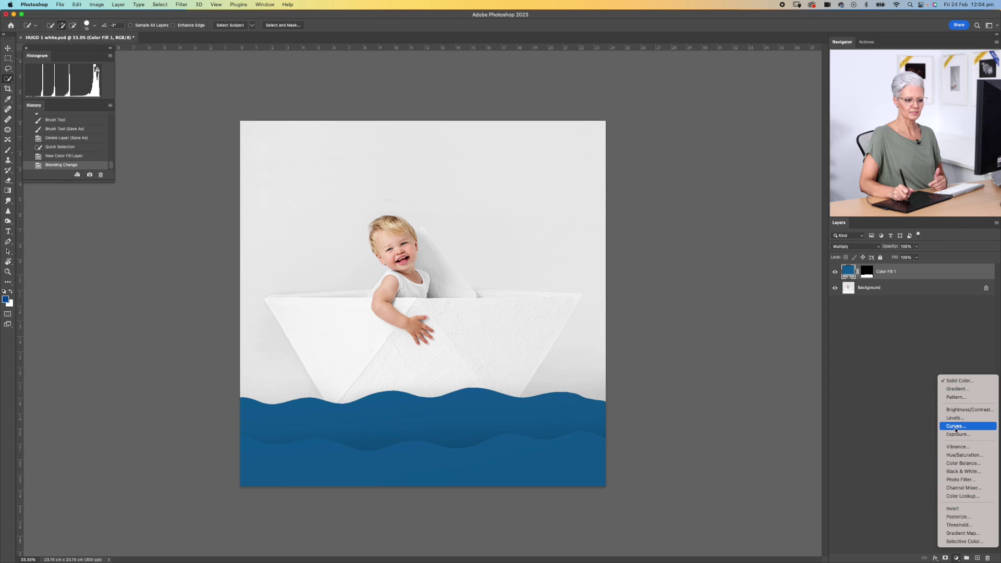
{"action": "left_click", "coordinate": [968, 429]}
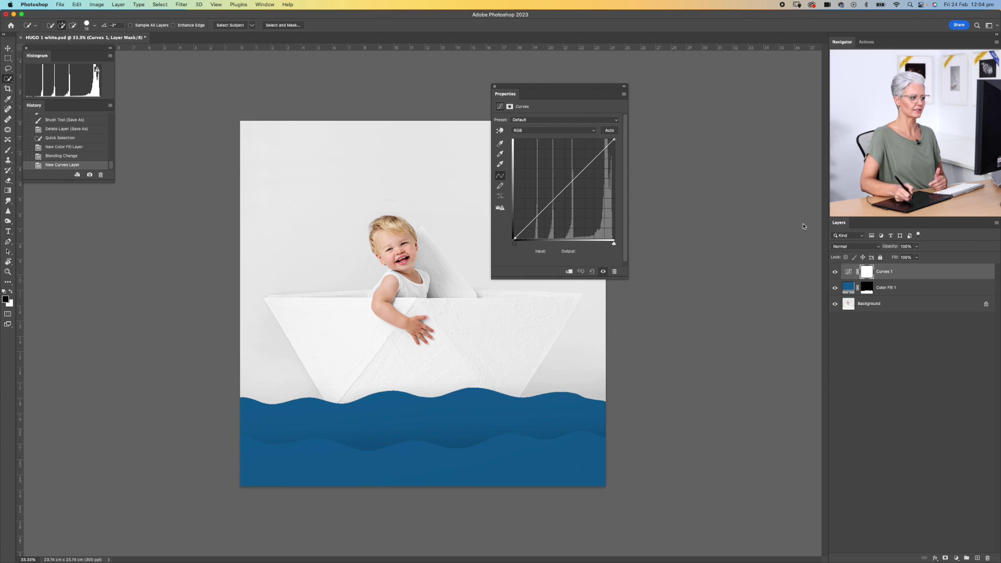
{"action": "left_click_drag", "start_coordinate": [546, 87], "coordinate": [701, 81]}
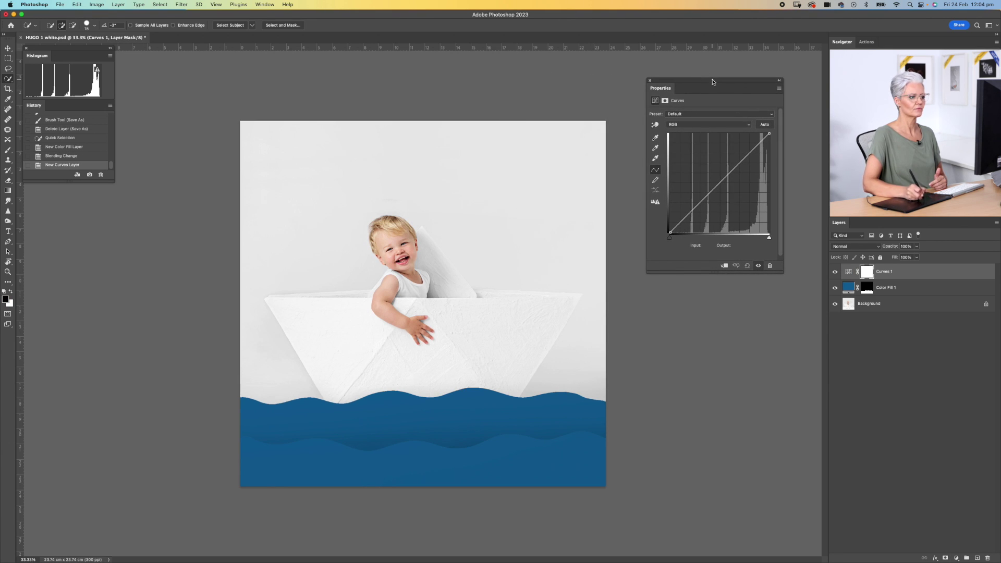
{"action": "left_click", "coordinate": [655, 125]}
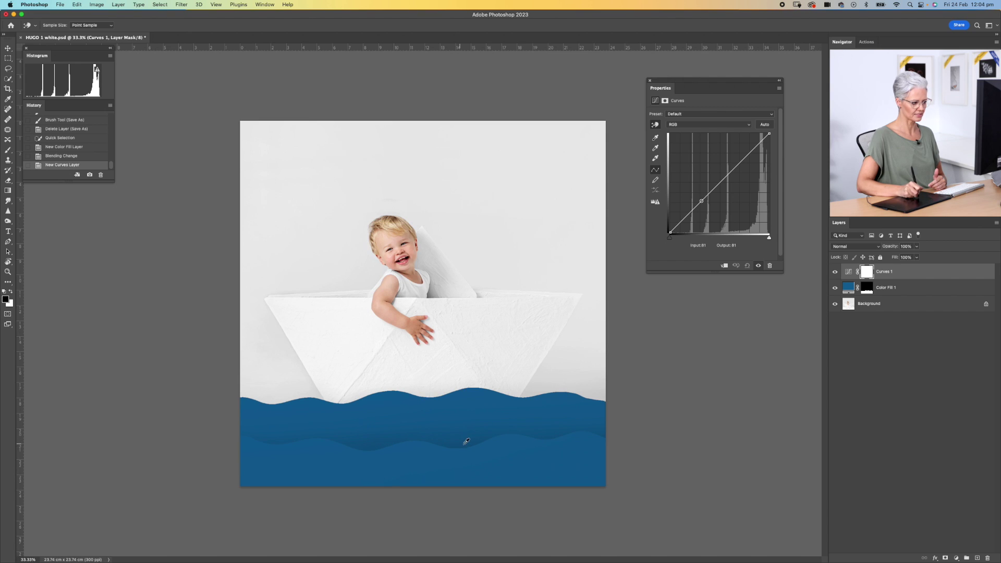
{"action": "left_click", "coordinate": [369, 448]}
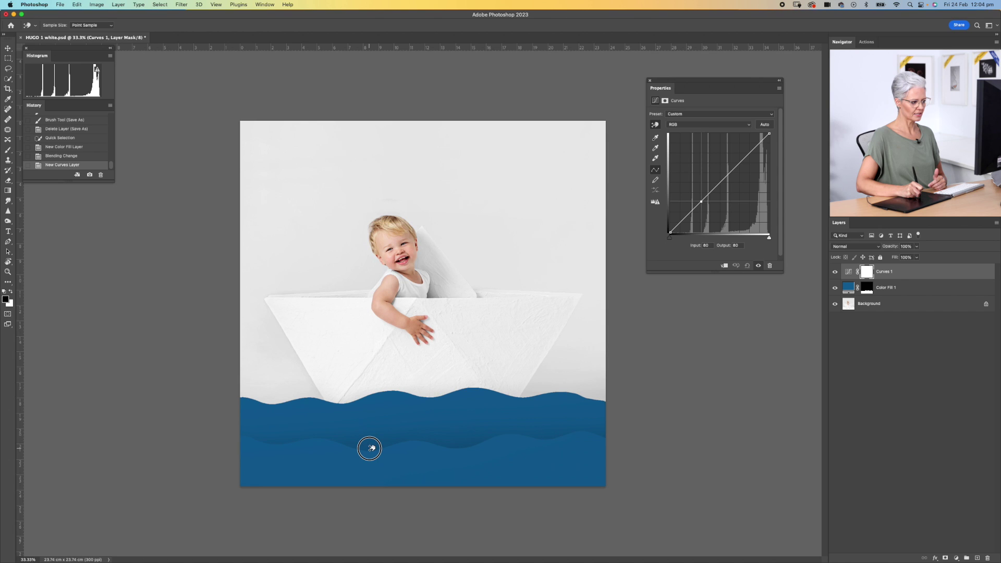
{"action": "left_click_drag", "start_coordinate": [369, 447], "coordinate": [370, 460]}
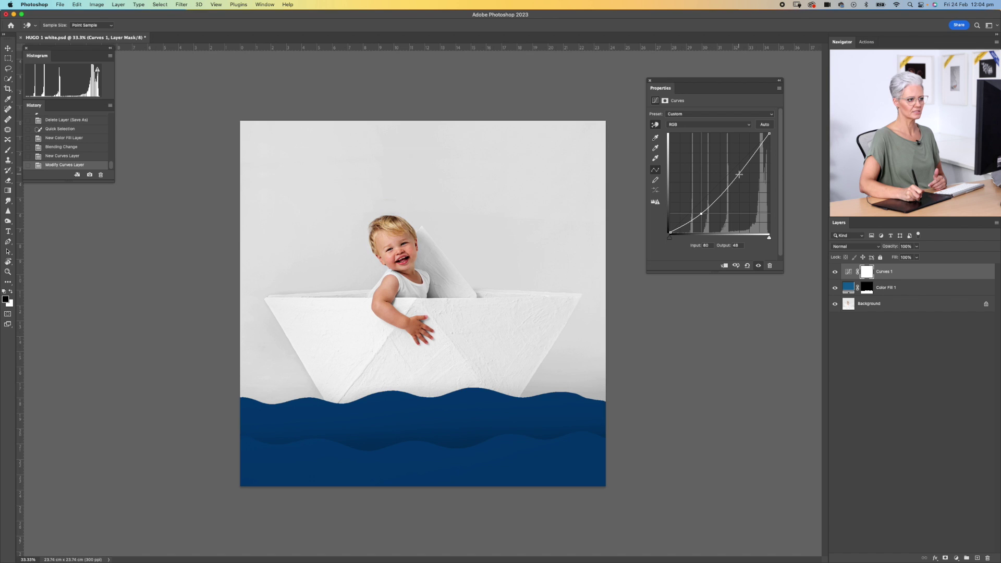
{"action": "mouse_move", "coordinate": [738, 173]}
{"action": "left_mouse_down"}
{"action": "mouse_move", "coordinate": [739, 138]}
{"action": "mouse_move", "coordinate": [726, 166]}
{"action": "left_mouse_up"}
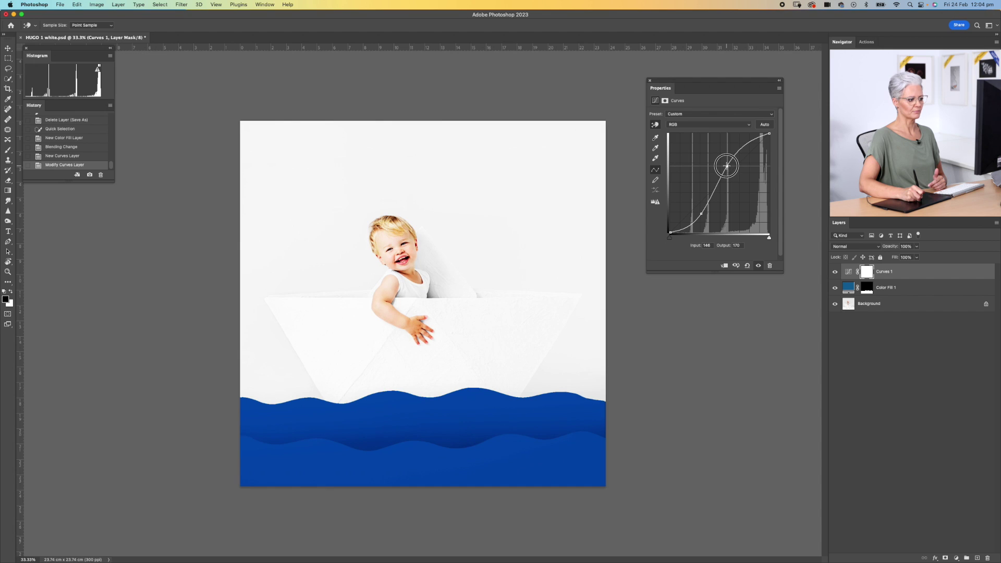
{"action": "left_click", "coordinate": [649, 82]}
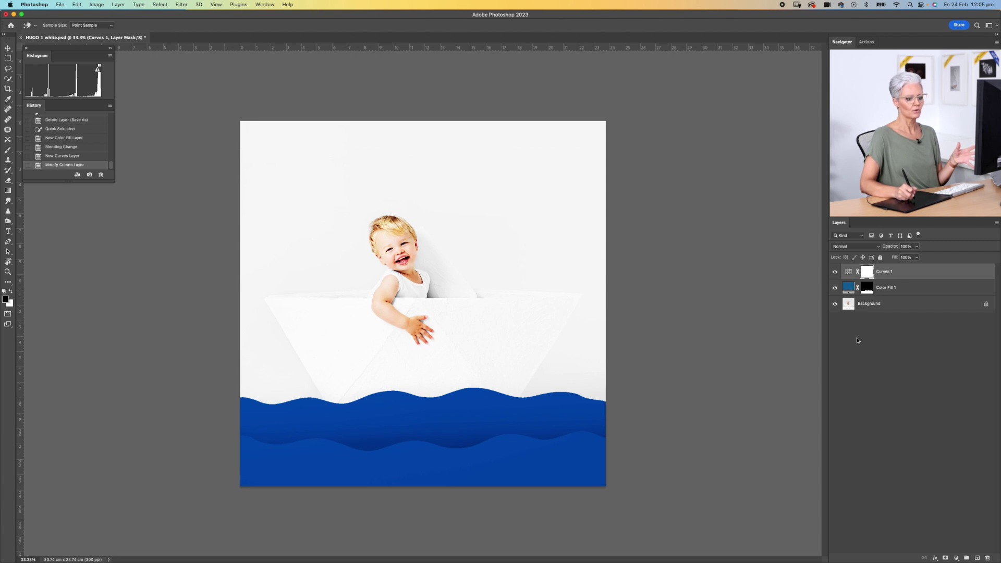
Group Curves 1 and Color Fill 1 into Group 1 and expand it
{"action": "left_click", "coordinate": [884, 290], "text": "shift"}
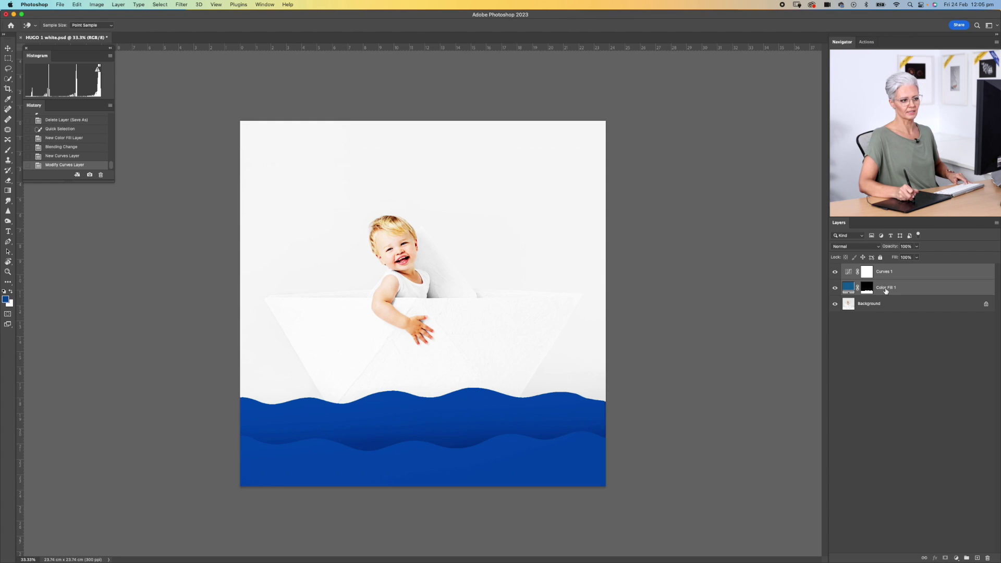
{"action": "left_click", "coordinate": [967, 558]}
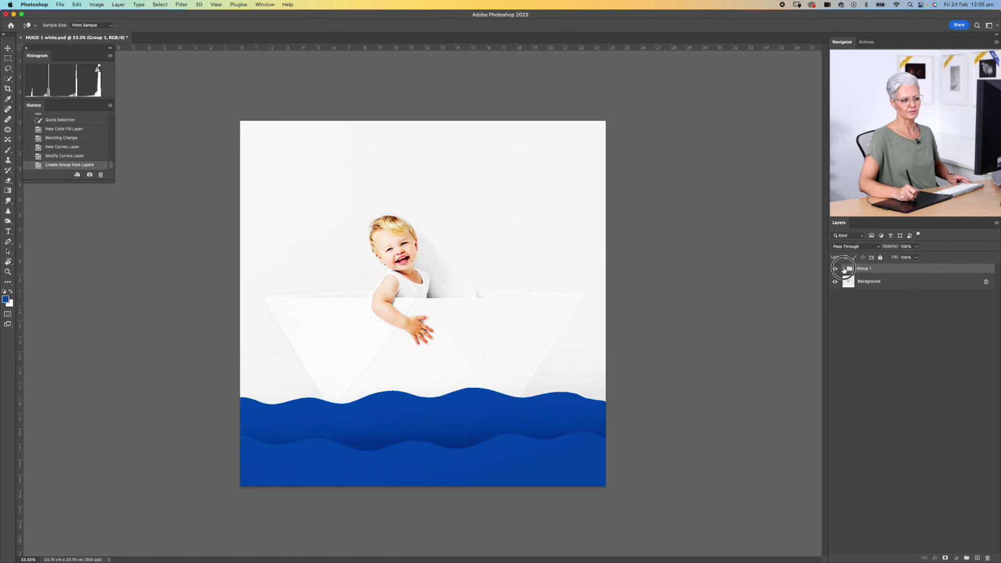
{"action": "left_click", "coordinate": [843, 269]}
Move Color Fill 1's wave mask onto Group 1 and lower the group's opacity
{"action": "left_click", "coordinate": [891, 299]}
{"action": "key", "text": "w"}
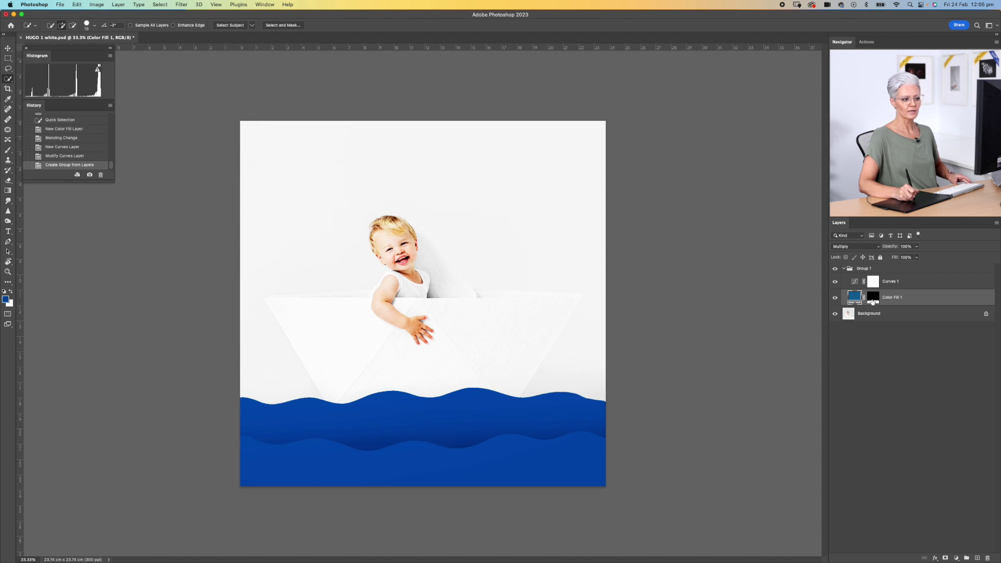
{"action": "left_click_drag", "start_coordinate": [876, 301], "coordinate": [865, 269]}
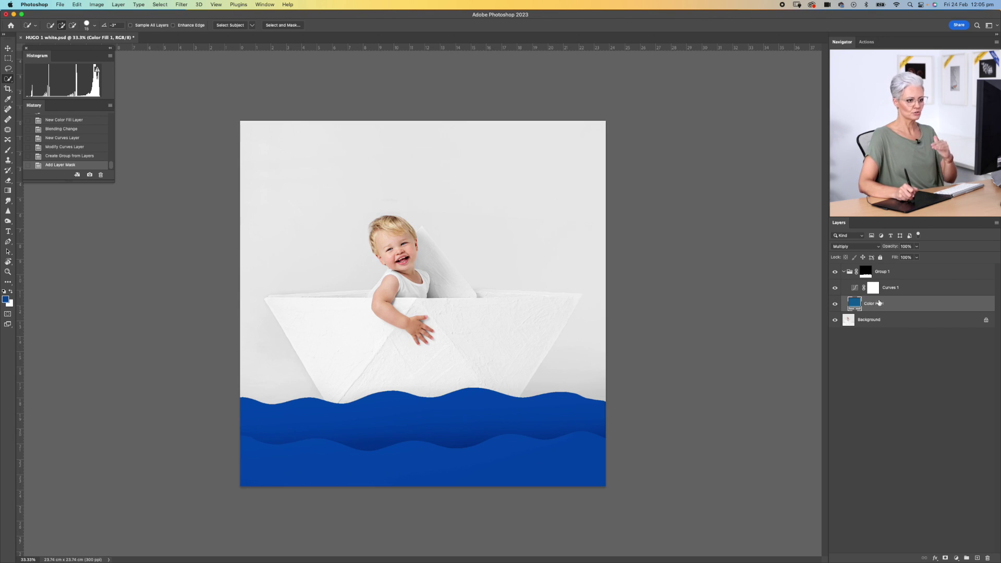
{"action": "left_click", "coordinate": [868, 275]}
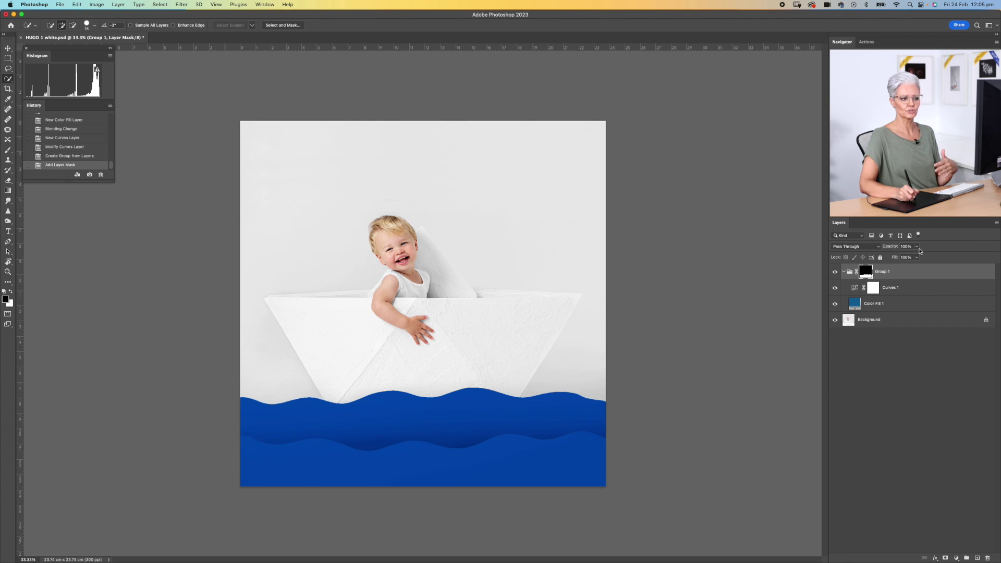
{"action": "left_click_drag", "start_coordinate": [890, 247], "coordinate": [918, 248]}
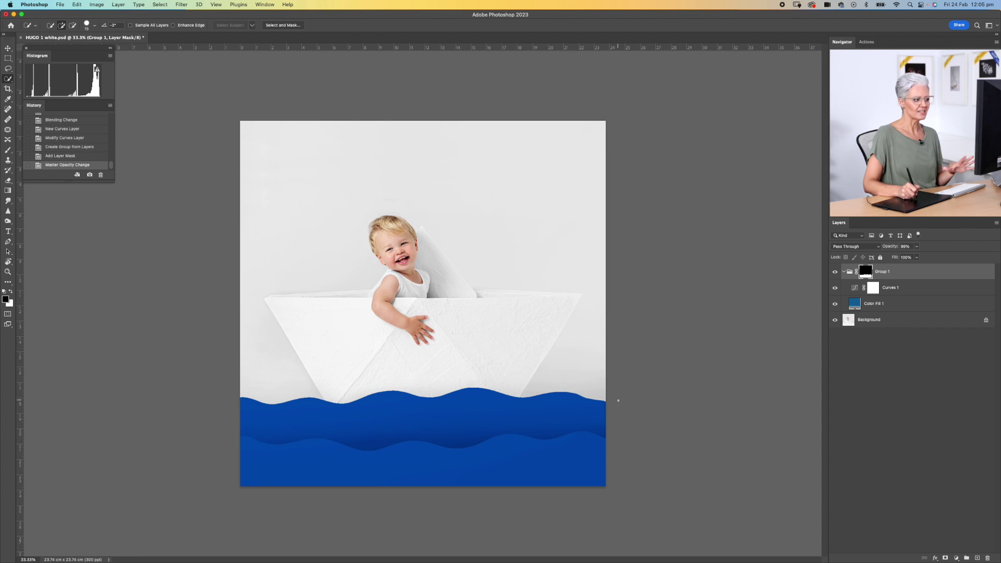
Give Curves 1 a split Blend If Underlying Layer black slider at 25/207
{"action": "left_click", "coordinate": [912, 290]}
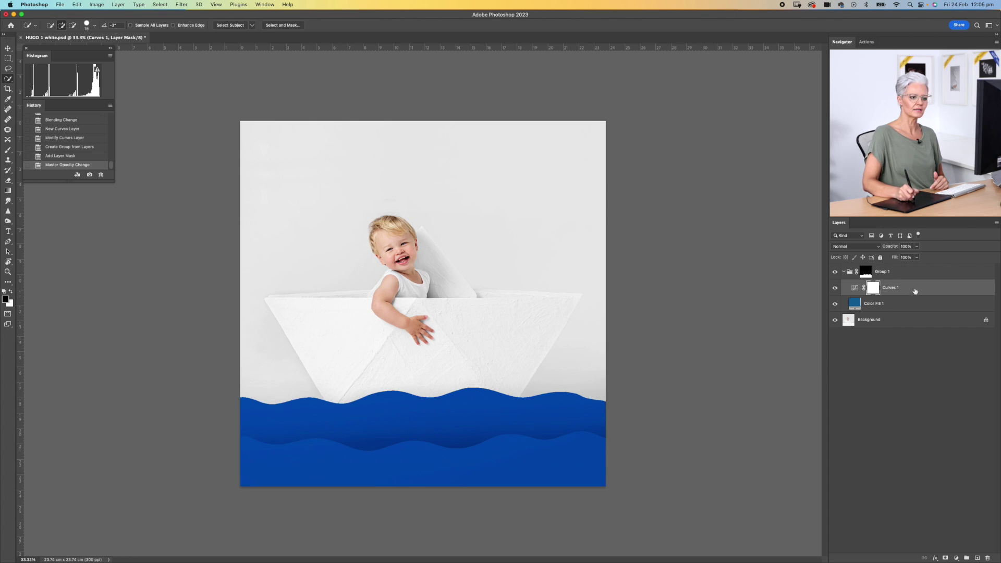
{"action": "double_click", "coordinate": [908, 288]}
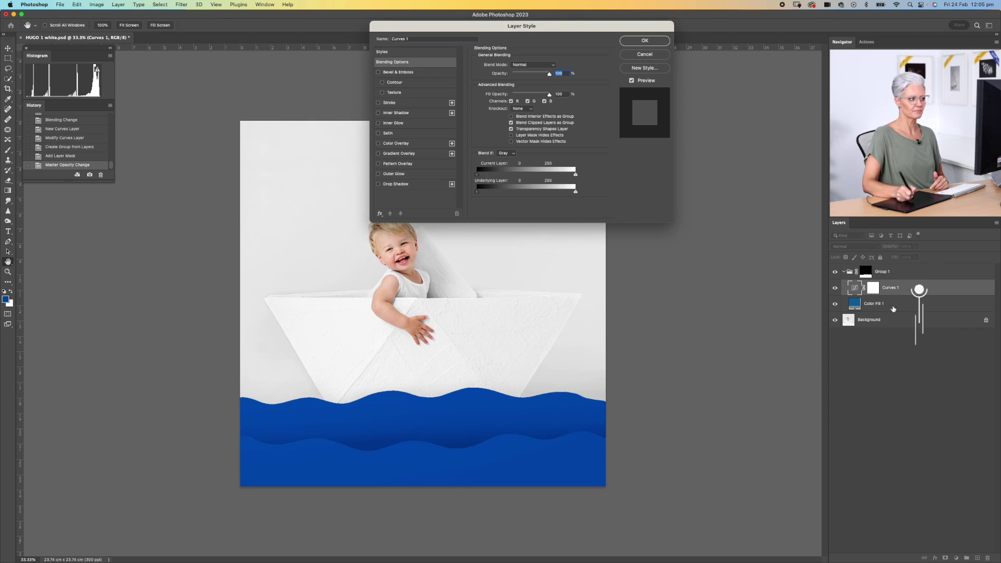
{"action": "left_click_drag", "start_coordinate": [548, 28], "coordinate": [690, 42]}
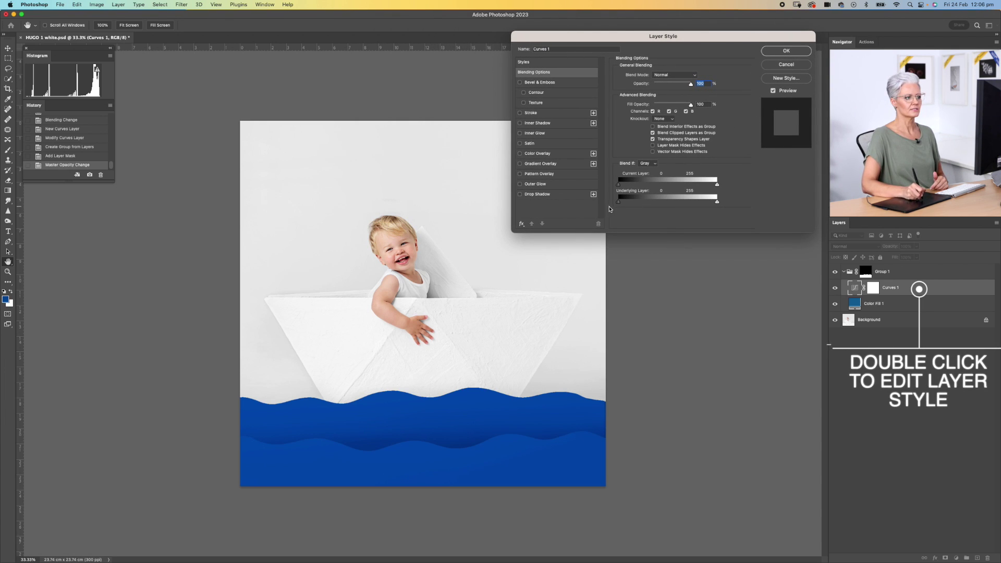
{"action": "left_click_drag", "start_coordinate": [619, 202], "coordinate": [637, 204]}
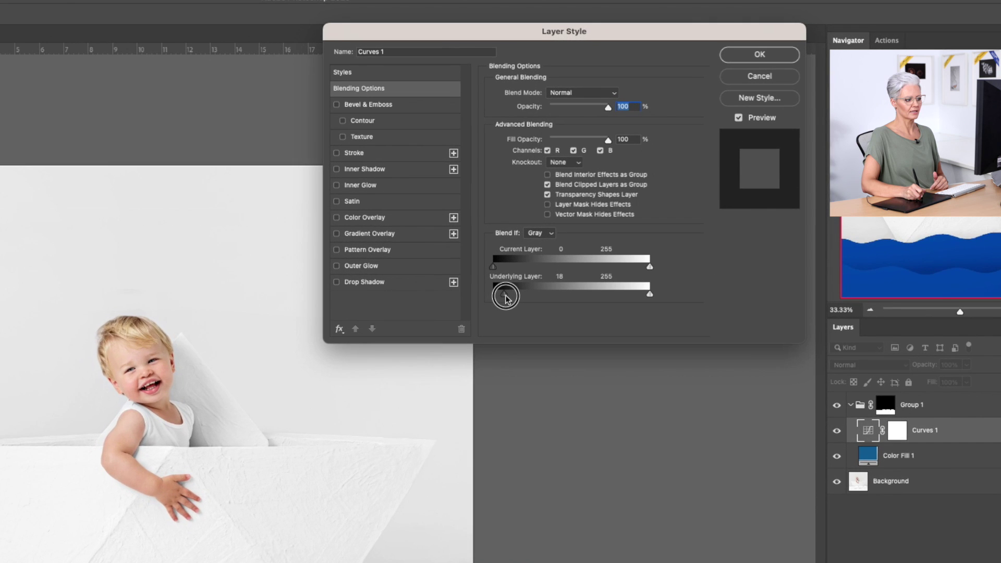
{"action": "mouse_move", "coordinate": [524, 297]}
{"action": "left_mouse_down"}
{"action": "mouse_move", "coordinate": [546, 298]}
{"action": "mouse_move", "coordinate": [527, 300]}
{"action": "left_mouse_up"}
{"action": "key", "text": "alt"}
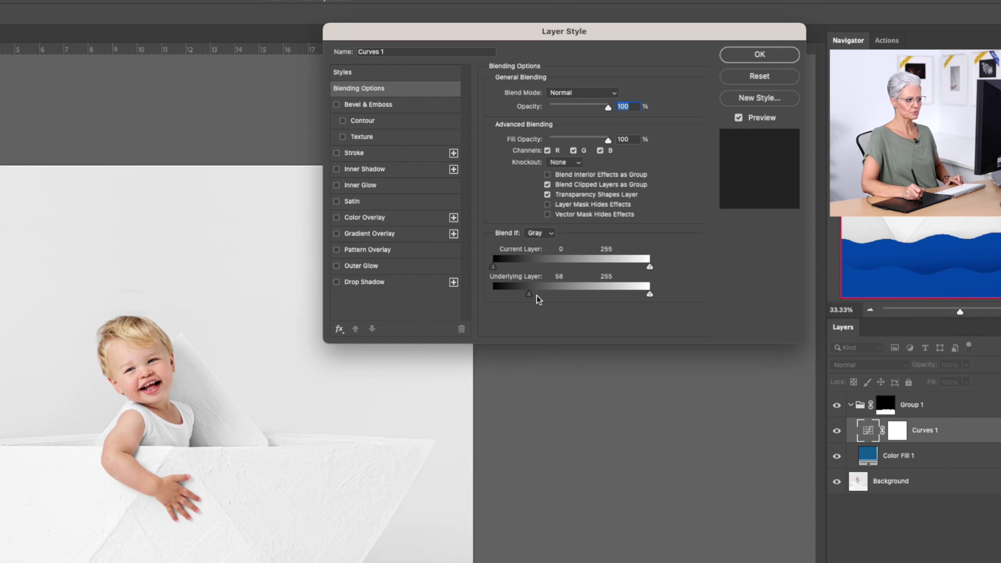
{"action": "left_click_drag", "start_coordinate": [530, 299], "coordinate": [598, 298]}
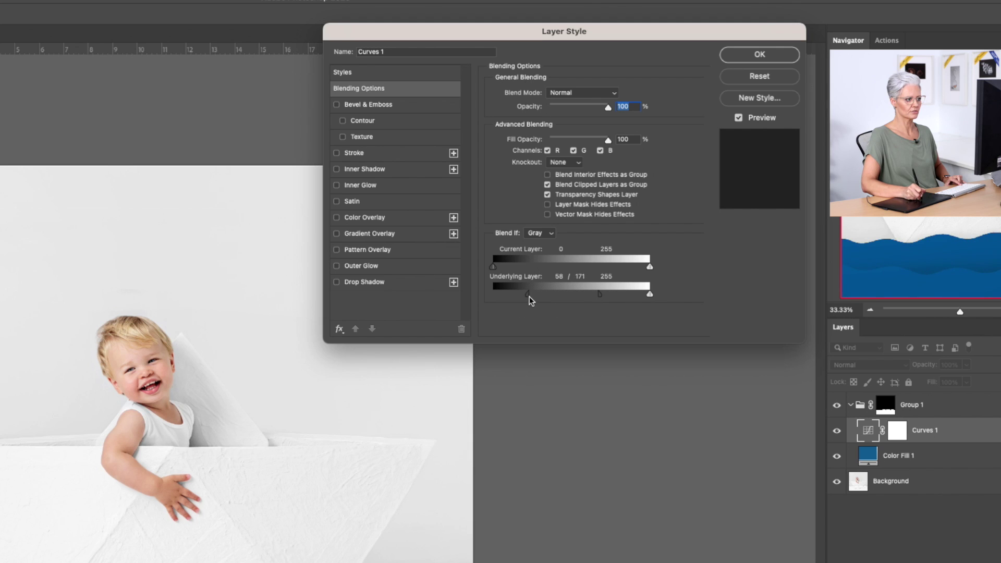
{"action": "left_click_drag", "start_coordinate": [528, 298], "coordinate": [495, 299]}
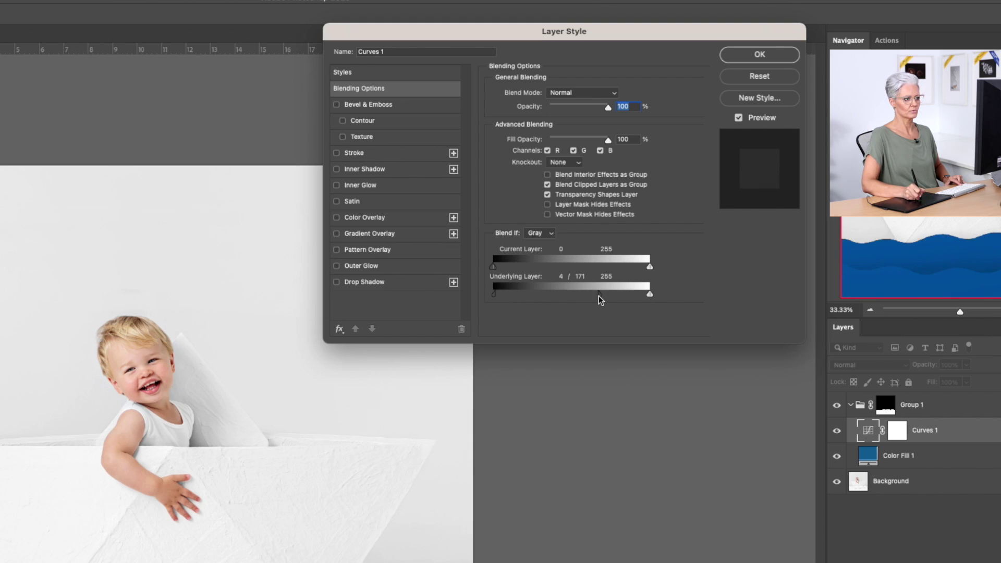
{"action": "left_click_drag", "start_coordinate": [599, 295], "coordinate": [620, 294]}
{"action": "left_click_drag", "start_coordinate": [493, 294], "coordinate": [506, 293]}
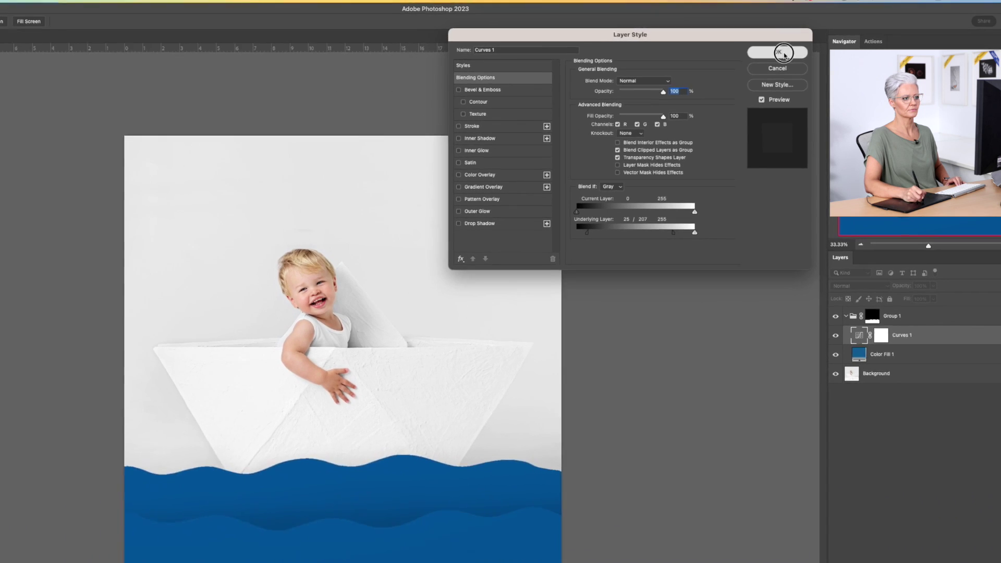
{"action": "key", "text": "Return"}
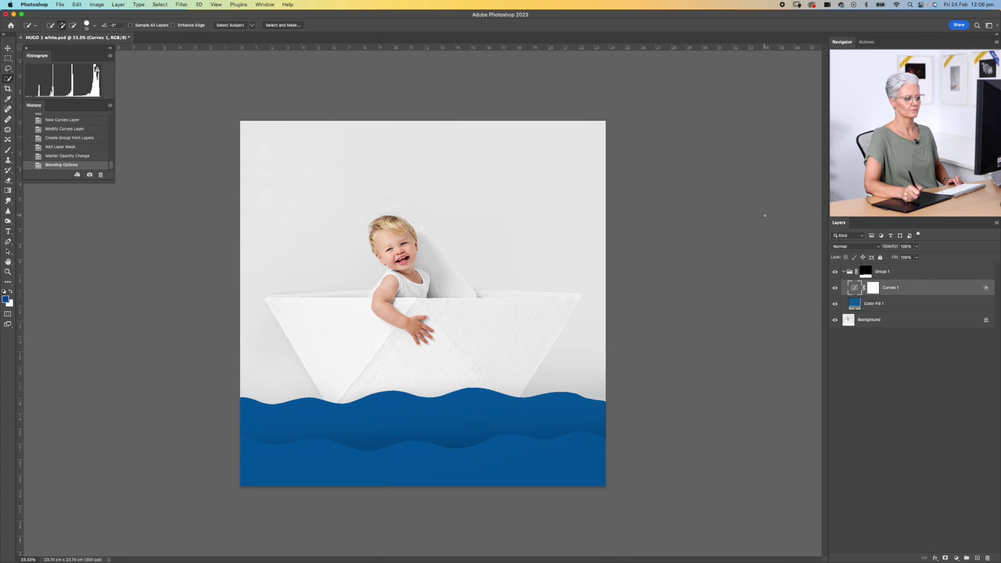
After comparing History states, recolour Color Fill 1 to mid blue #35629a
{"action": "left_click", "coordinate": [73, 157]}
{"action": "left_click", "coordinate": [75, 165]}
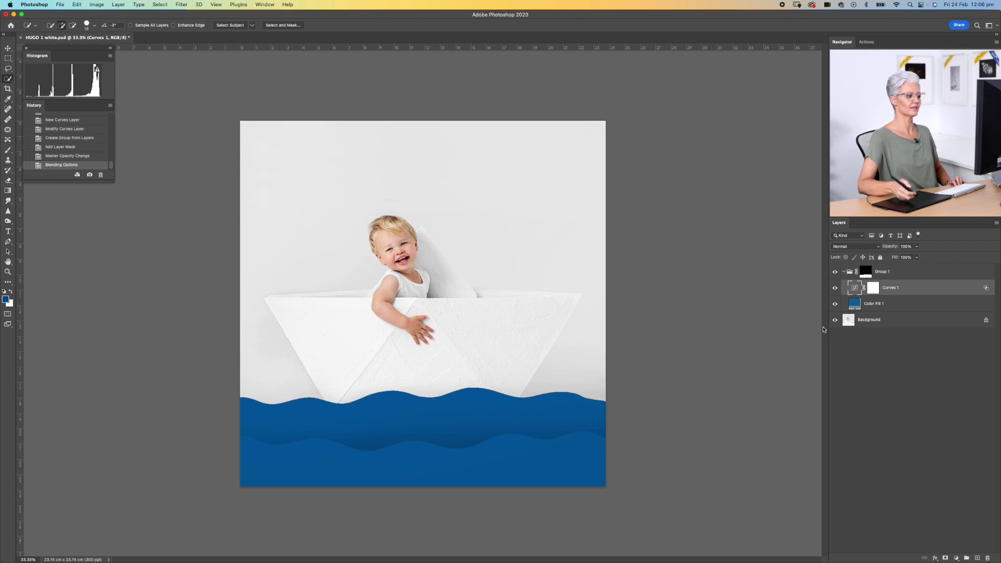
{"action": "double_click", "coordinate": [853, 304]}
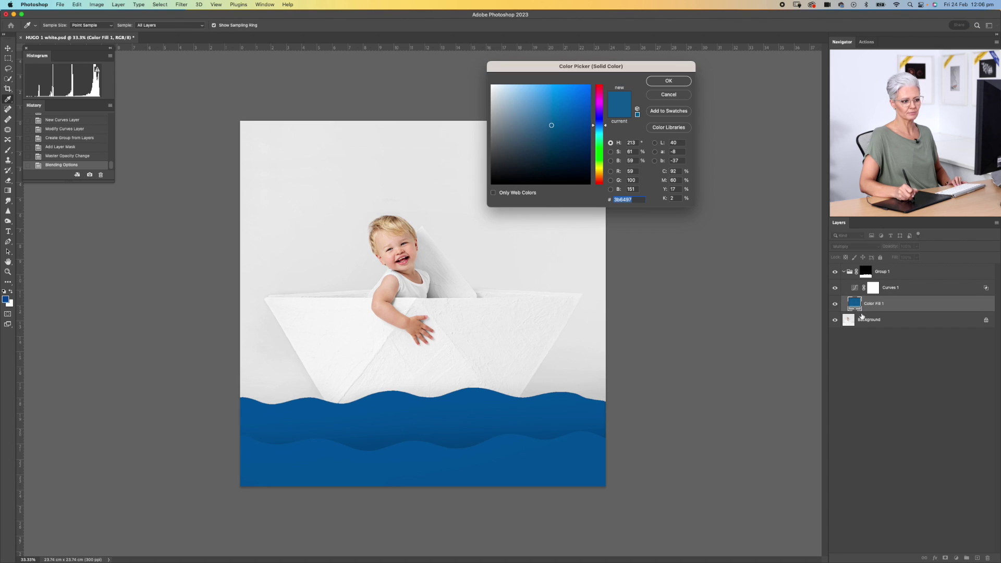
{"action": "left_click", "coordinate": [544, 101]}
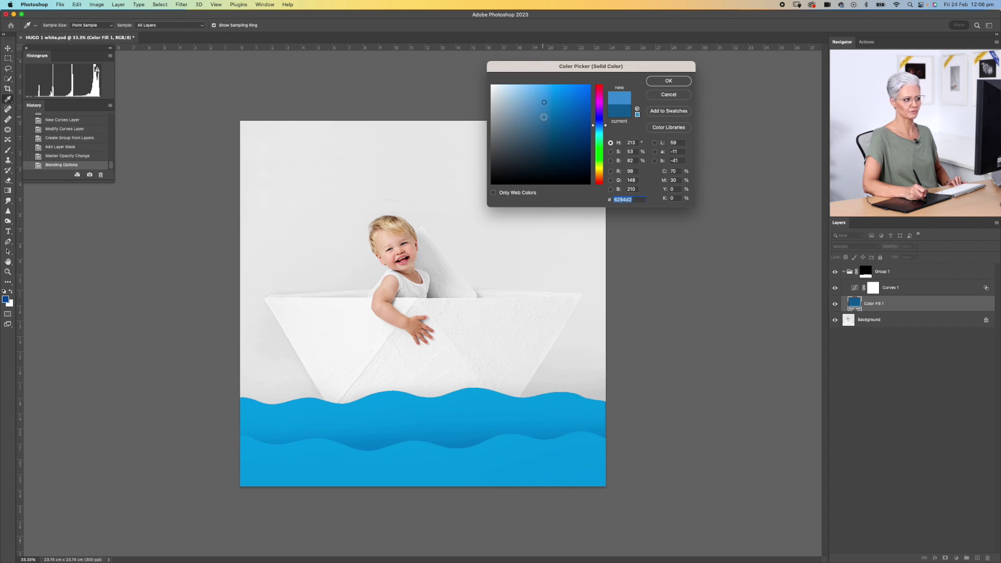
{"action": "left_click", "coordinate": [581, 132]}
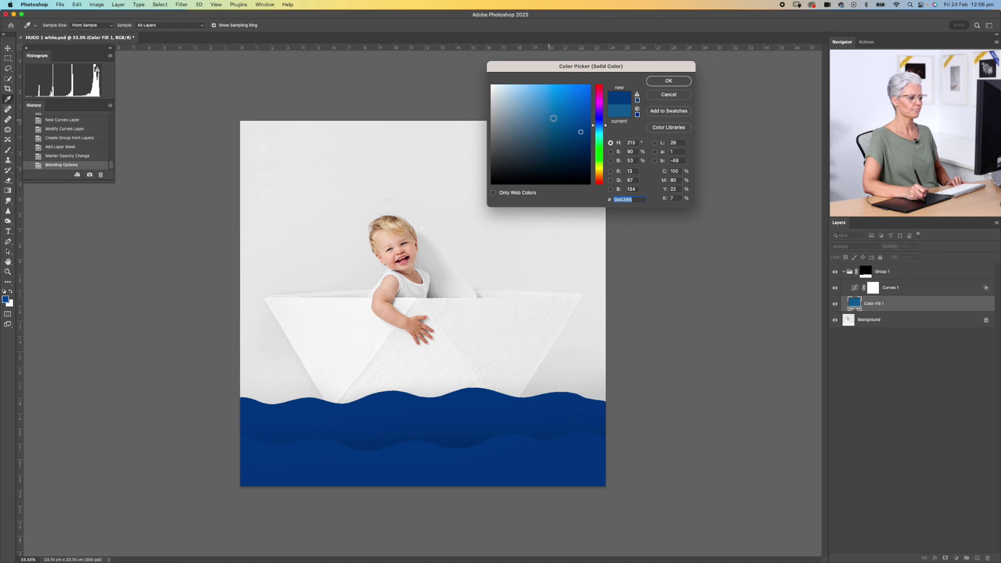
{"action": "left_click", "coordinate": [556, 125]}
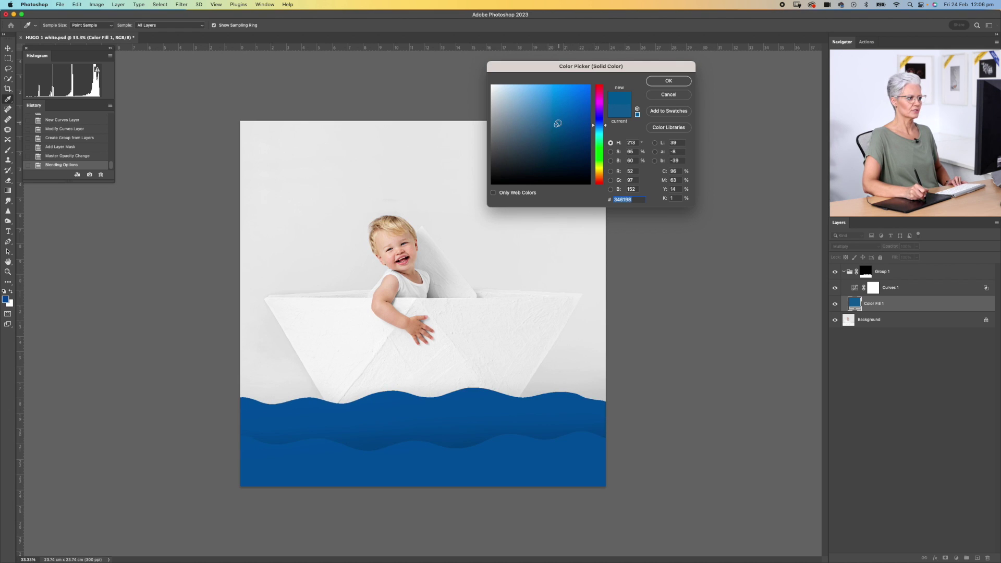
{"action": "left_click", "coordinate": [554, 121]}
{"action": "left_click", "coordinate": [565, 128]}
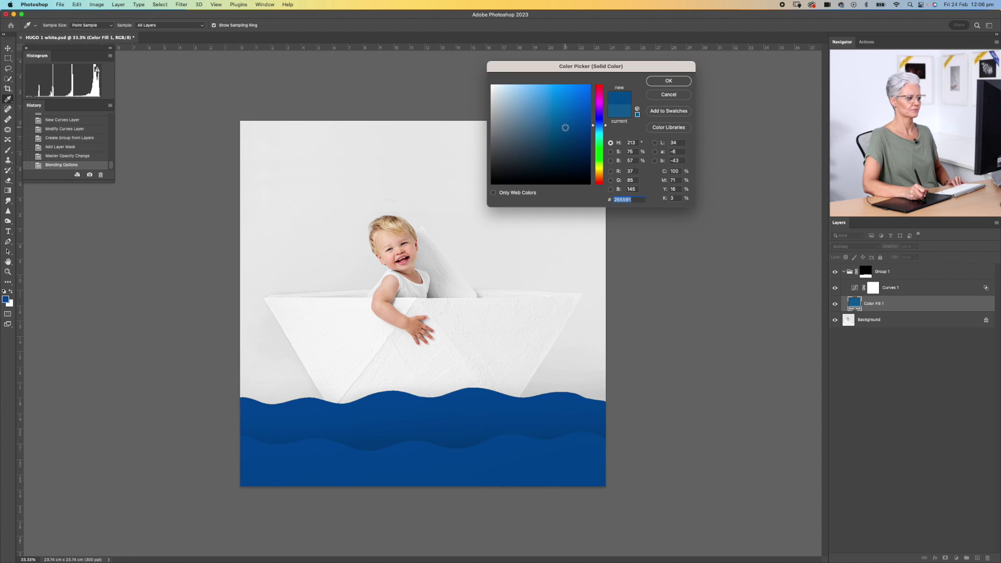
{"action": "left_click", "coordinate": [557, 124]}
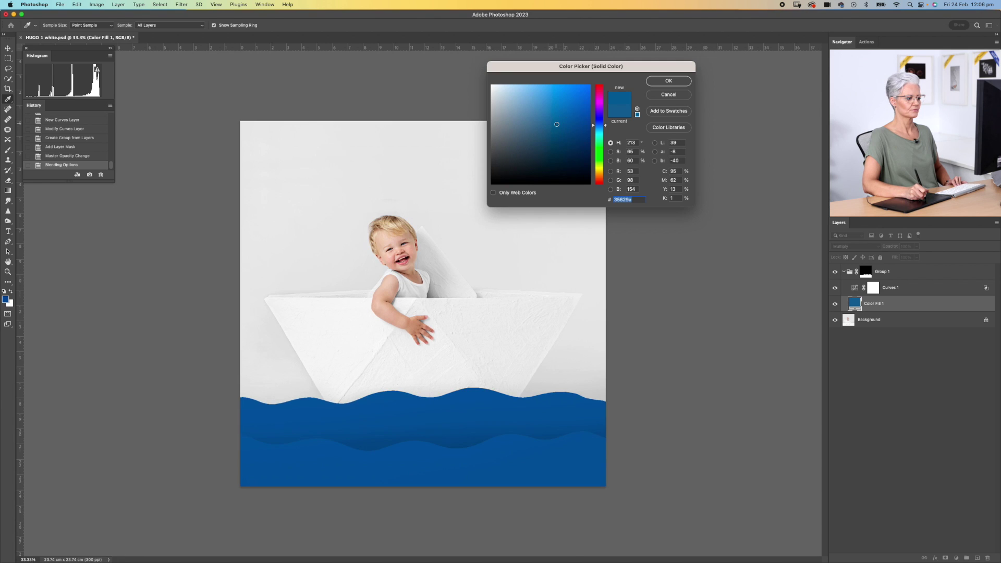
{"action": "left_click", "coordinate": [669, 81]}
{"action": "key", "text": "w"}
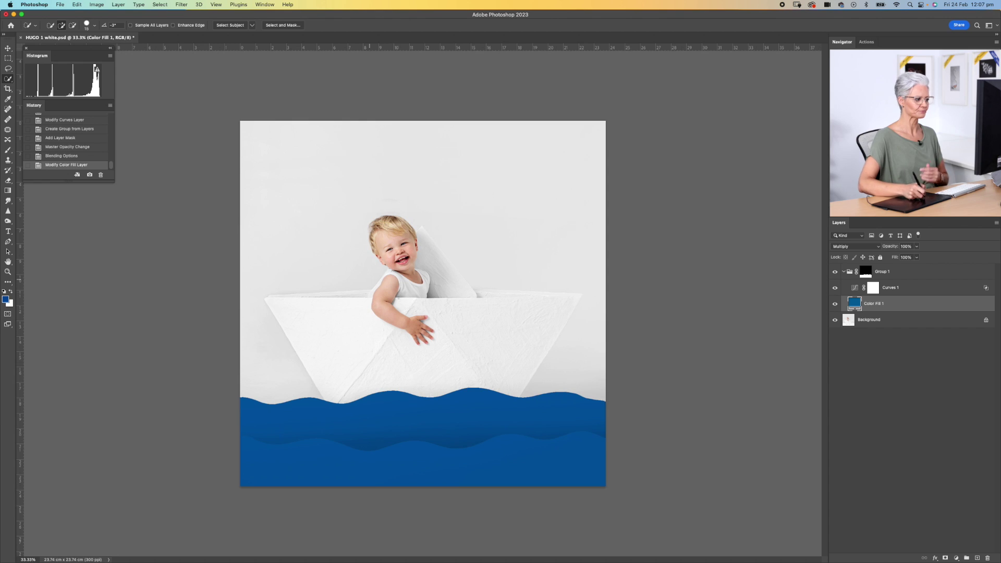
On the Background layer, outline the boat and sail with the Magnetic Lasso
{"action": "left_click", "coordinate": [869, 323]}
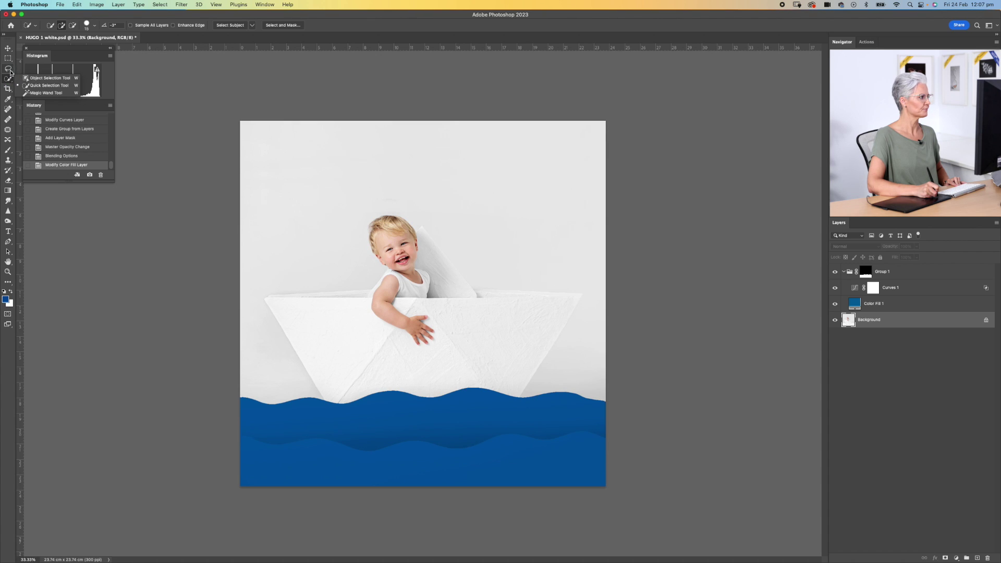
{"action": "left_click", "coordinate": [9, 69]}
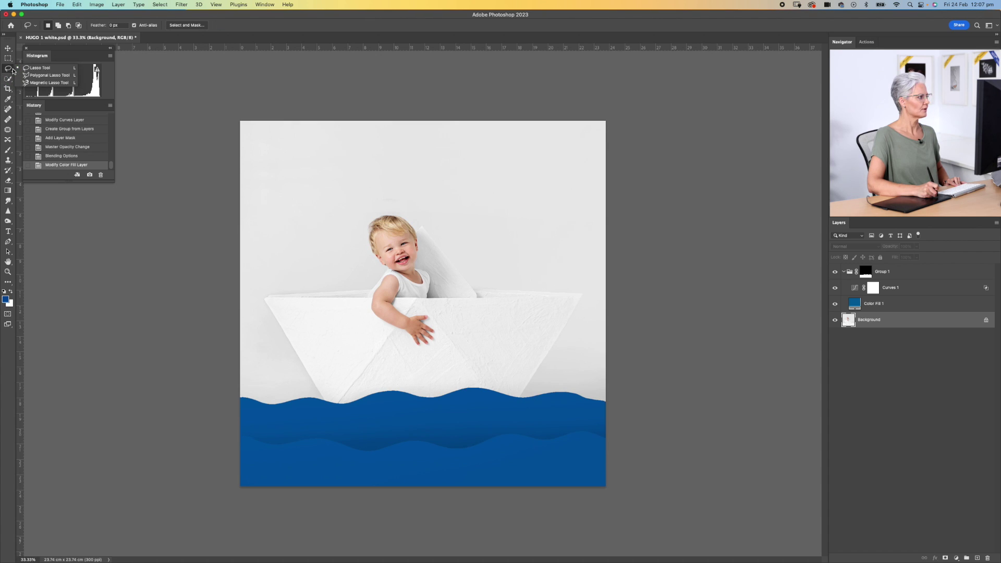
{"action": "left_click", "coordinate": [37, 82]}
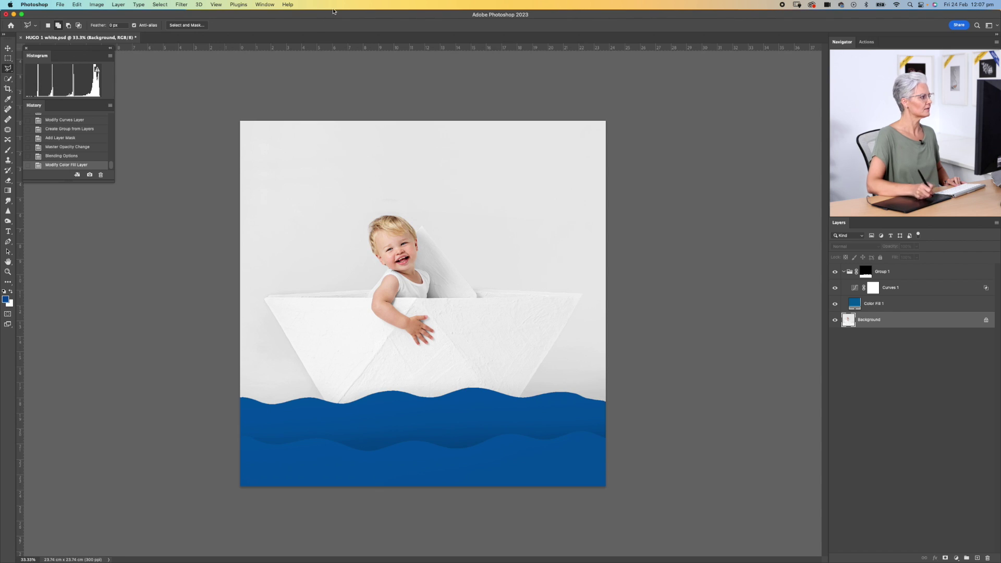
{"action": "left_click", "coordinate": [263, 299]}
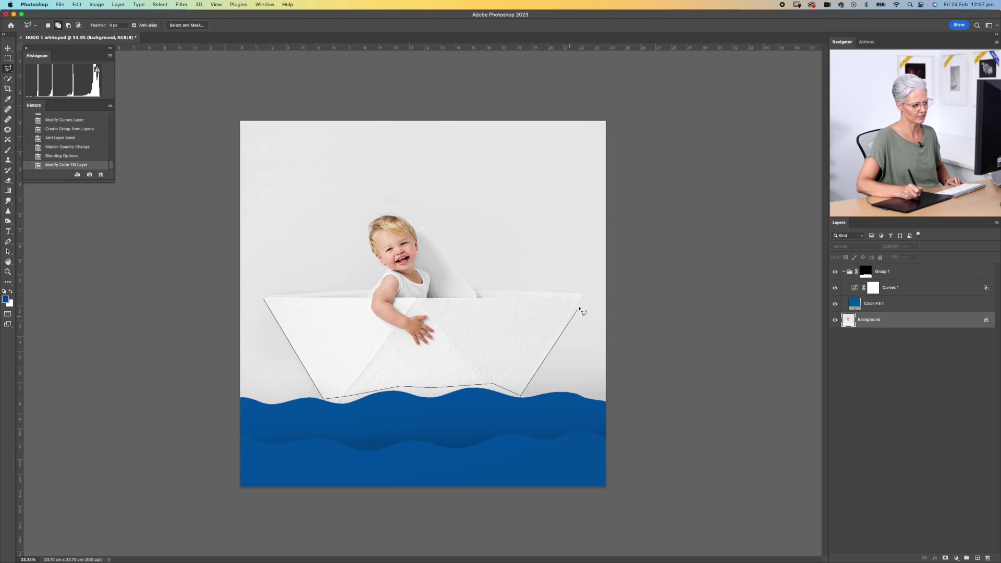
{"action": "left_click", "coordinate": [474, 290]}
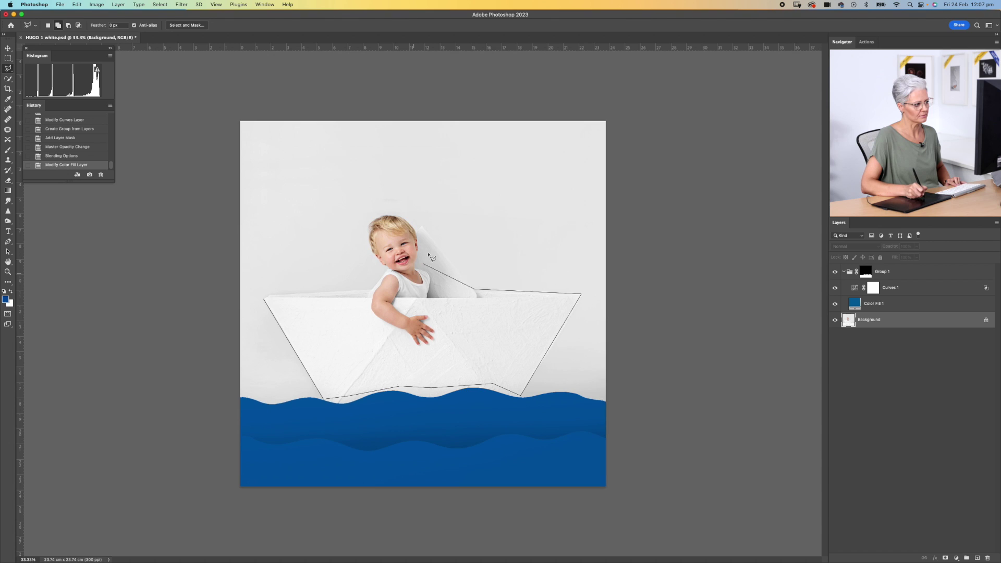
{"action": "left_click", "coordinate": [373, 290]}
{"action": "left_click", "coordinate": [265, 298]}
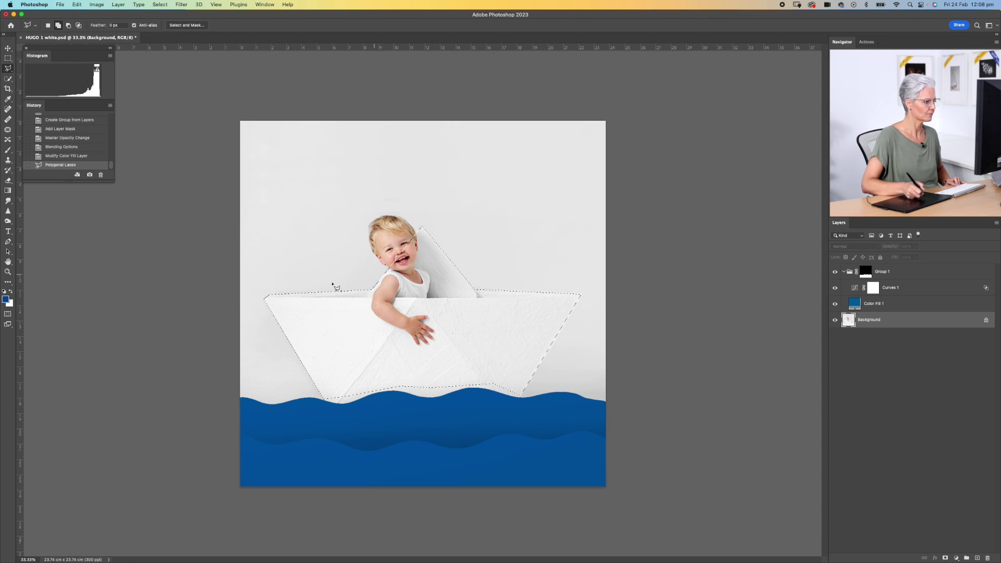
Refine the boat selection along the waterline and bottom with Quick Selection
{"action": "left_click", "coordinate": [7, 78]}
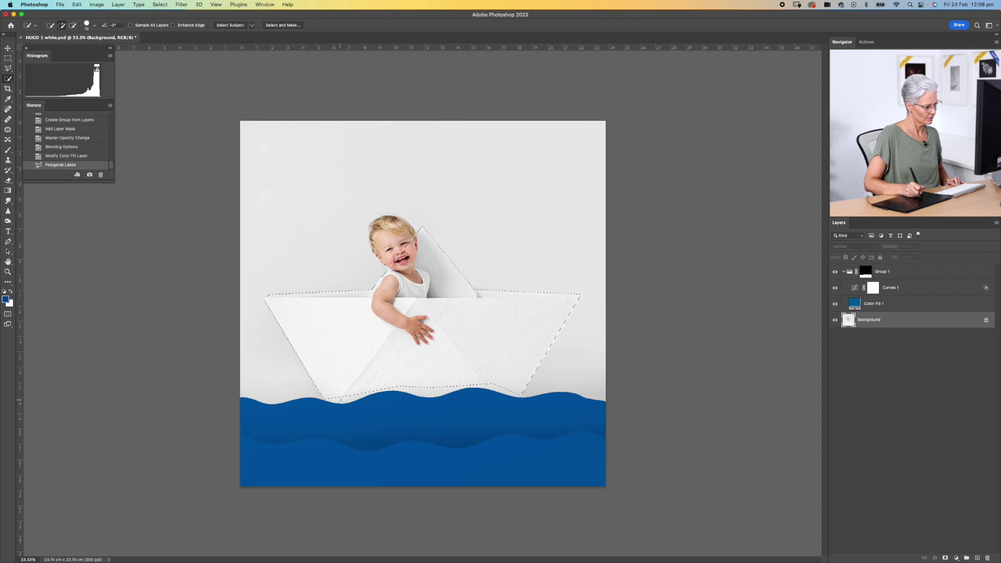
{"action": "left_click", "coordinate": [361, 395]}
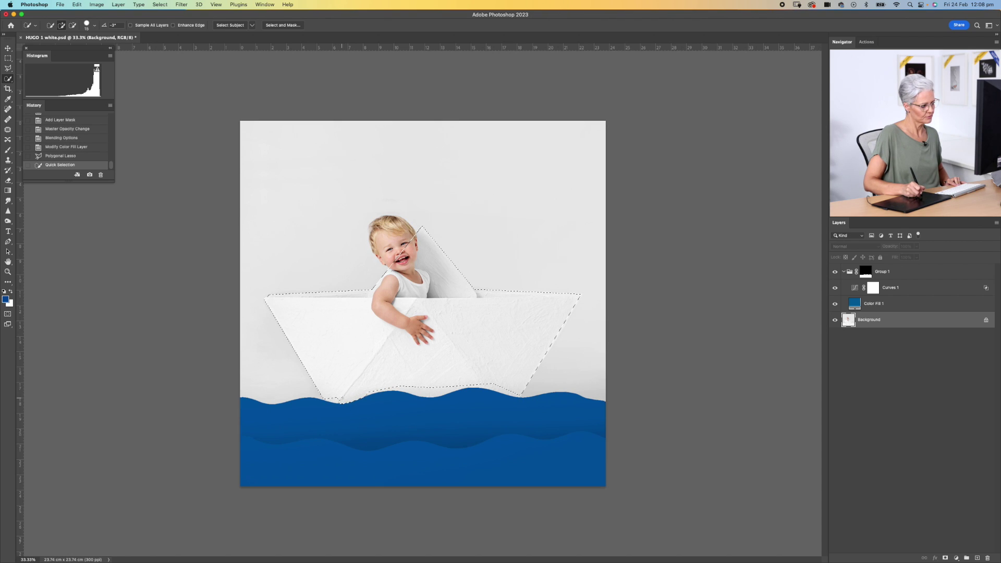
{"action": "left_click", "coordinate": [333, 400]}
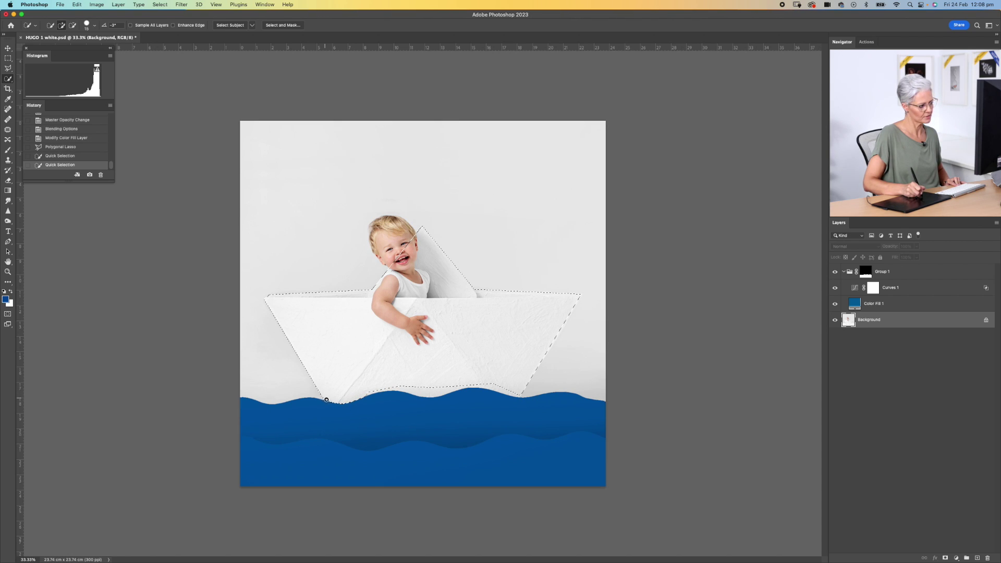
{"action": "left_click", "coordinate": [326, 399]}
{"action": "left_click", "coordinate": [329, 400]}
{"action": "key", "text": "super+equal"}
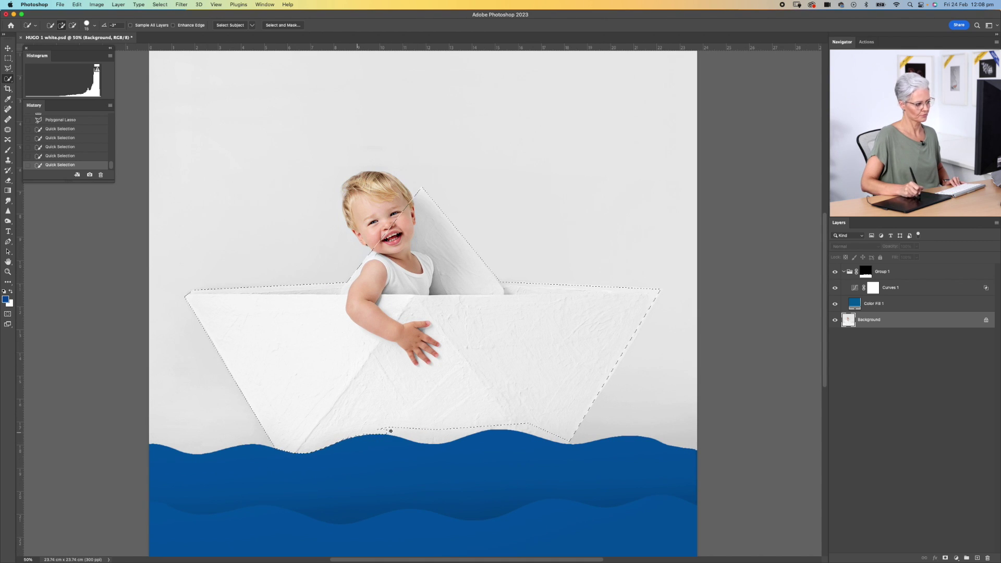
{"action": "left_click", "coordinate": [517, 371]}
{"action": "key", "text": "super+minus"}
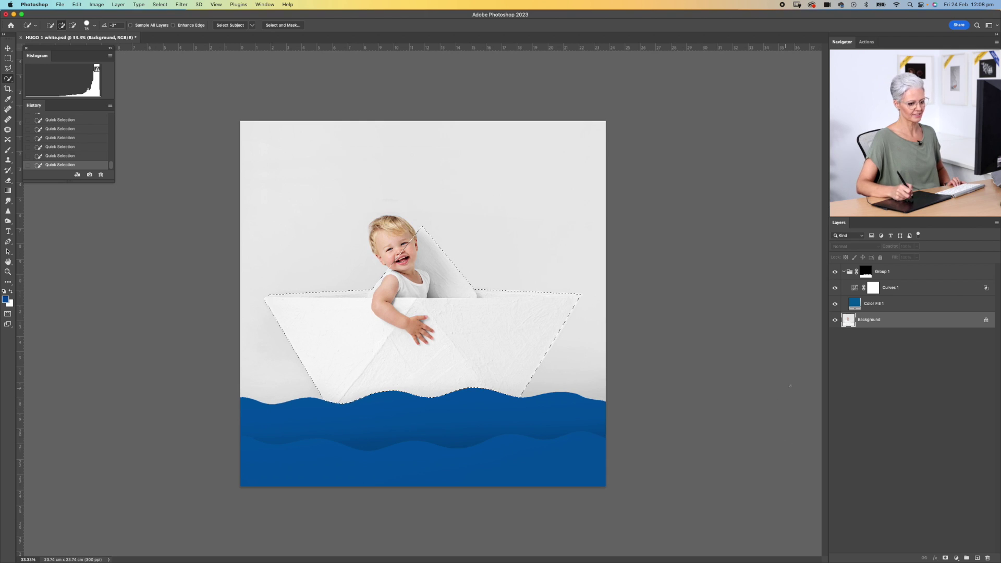
Fill the boat selection with a red Solid Color layer set to Multiply
{"action": "left_click", "coordinate": [956, 557]}
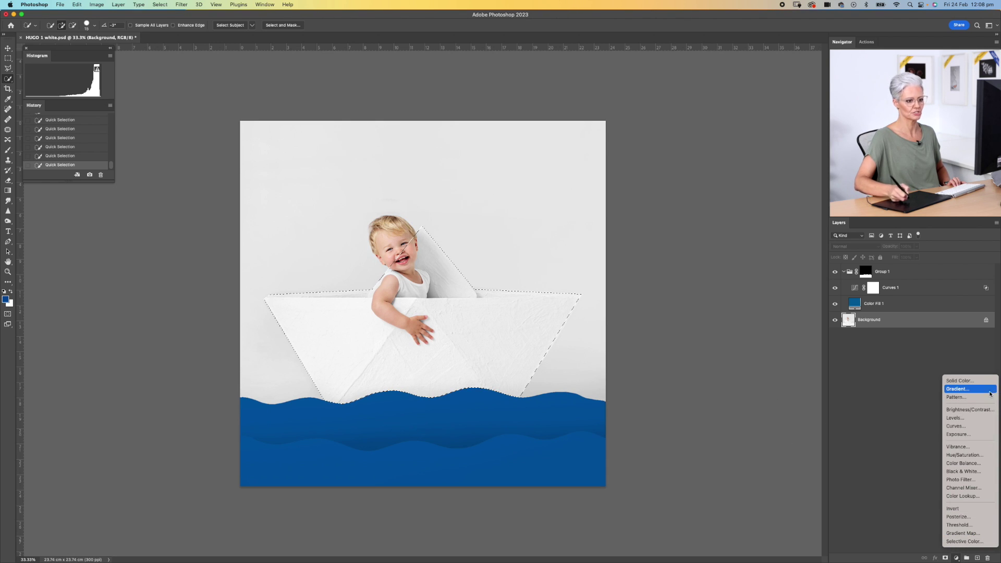
{"action": "left_click", "coordinate": [960, 381]}
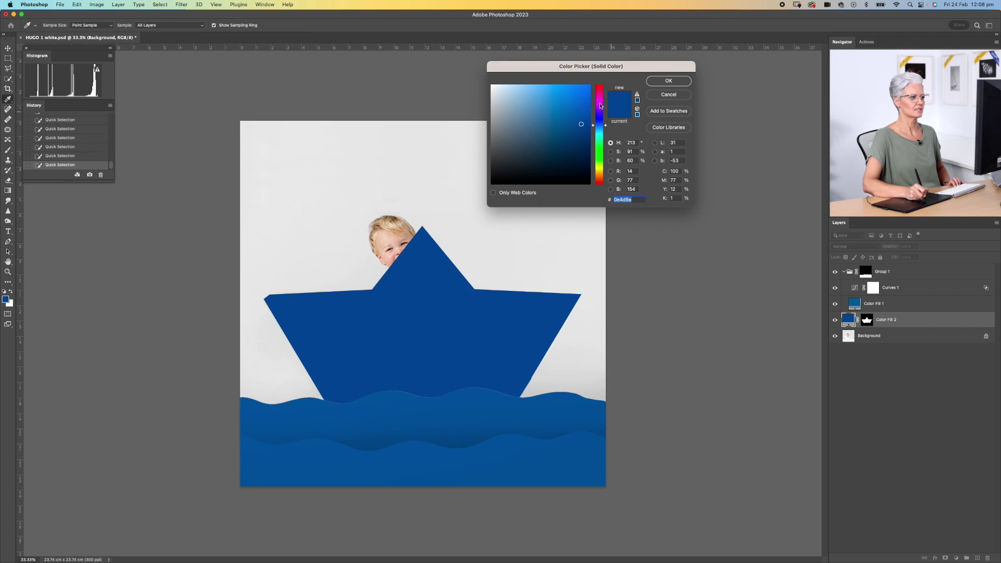
{"action": "left_click_drag", "start_coordinate": [601, 94], "coordinate": [608, 80]}
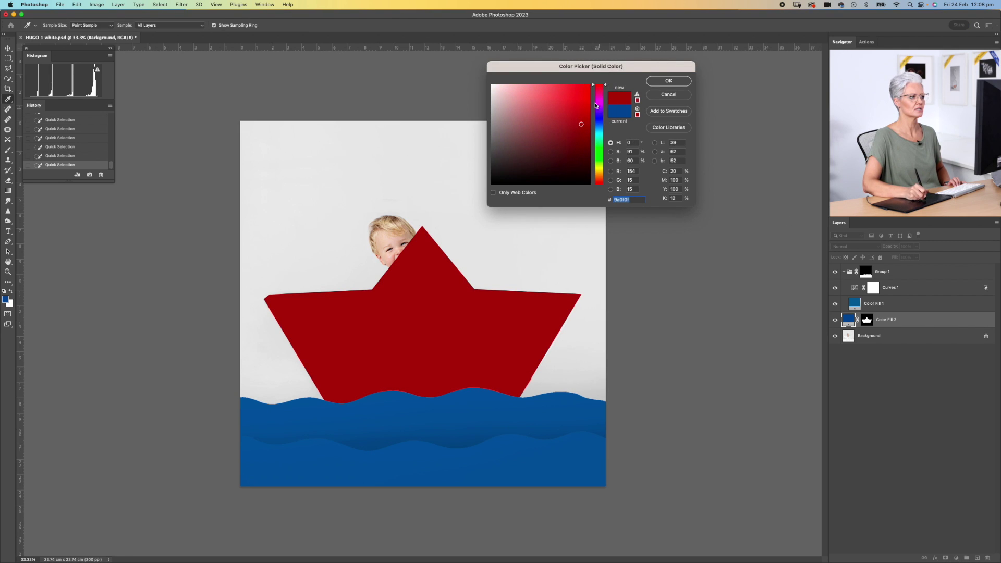
{"action": "left_click", "coordinate": [570, 120]}
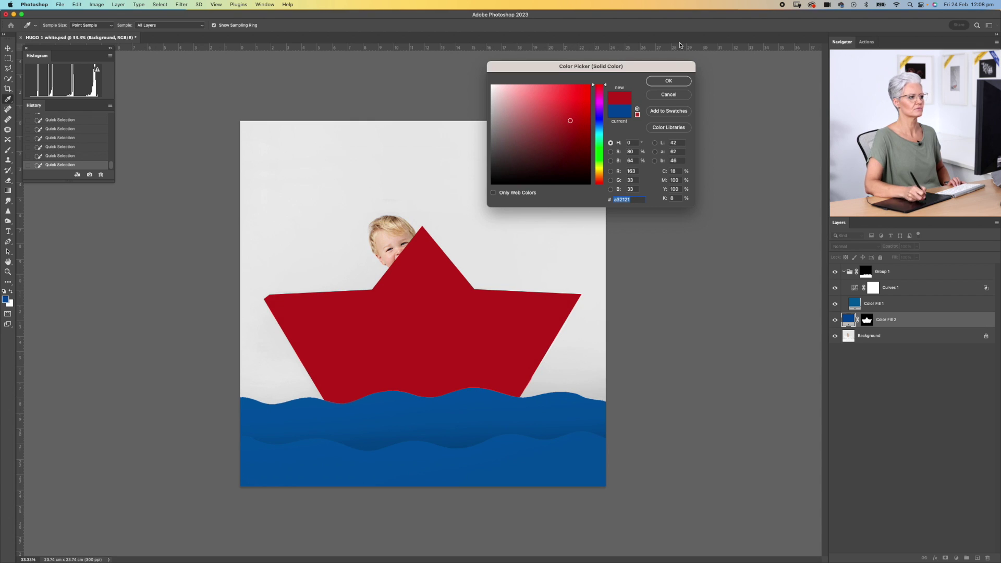
{"action": "left_click", "coordinate": [669, 81]}
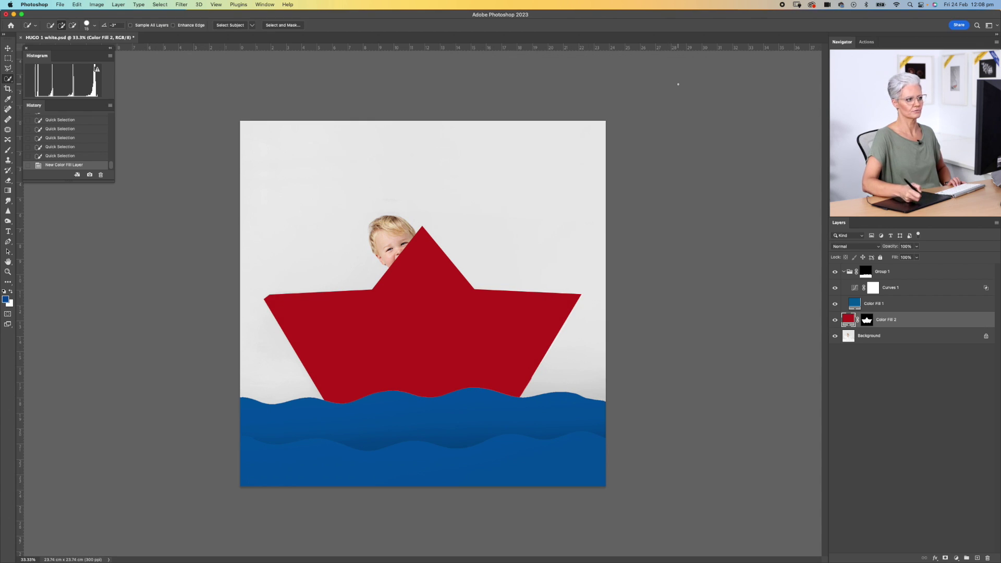
{"action": "left_click", "coordinate": [851, 247]}
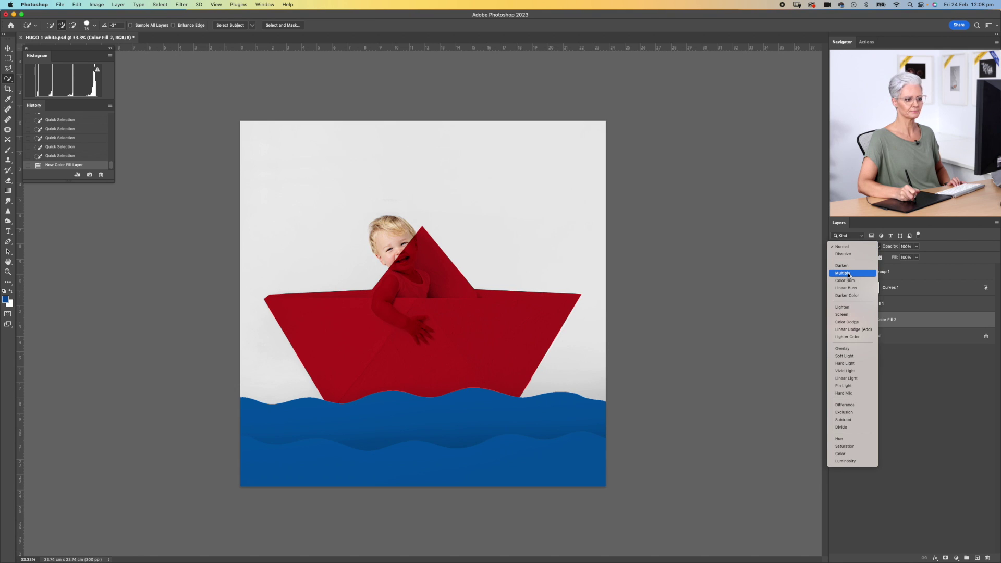
{"action": "left_click", "coordinate": [848, 273]}
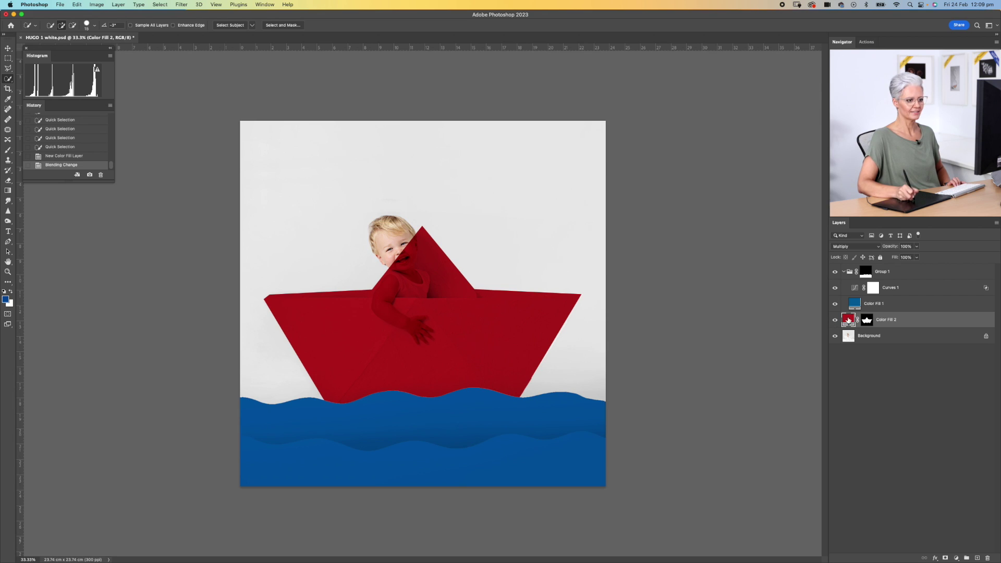
Change Color Fill 2's colour to deep red #8c1e1e
{"action": "double_click", "coordinate": [849, 319]}
{"action": "left_click", "coordinate": [582, 126]}
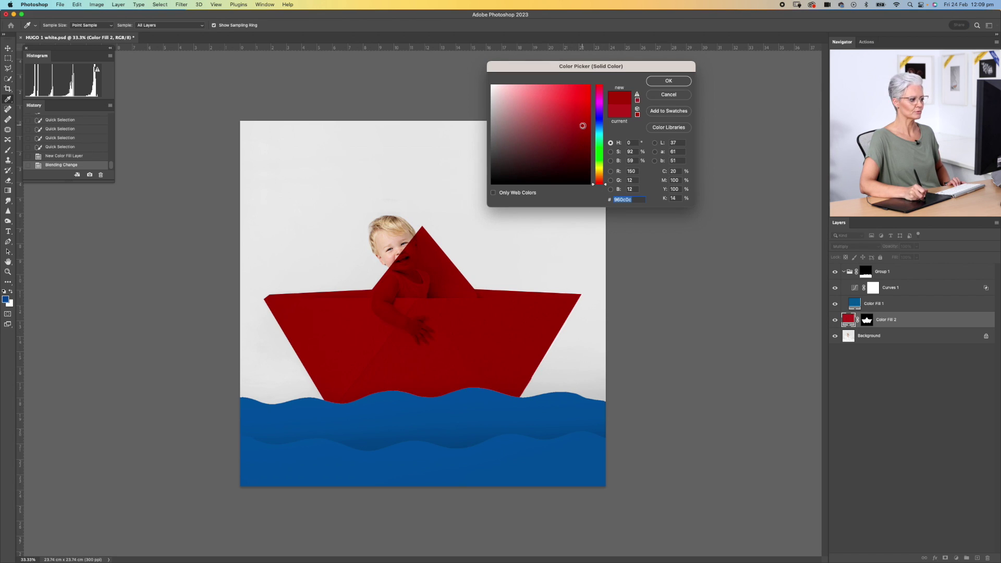
{"action": "left_click_drag", "start_coordinate": [582, 135], "coordinate": [566, 147]}
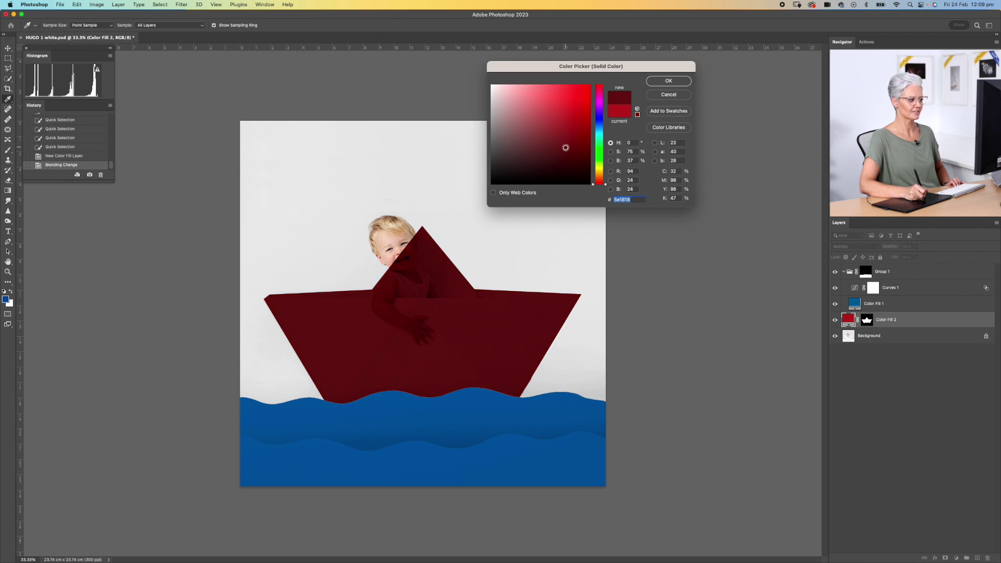
{"action": "left_click", "coordinate": [542, 126]}
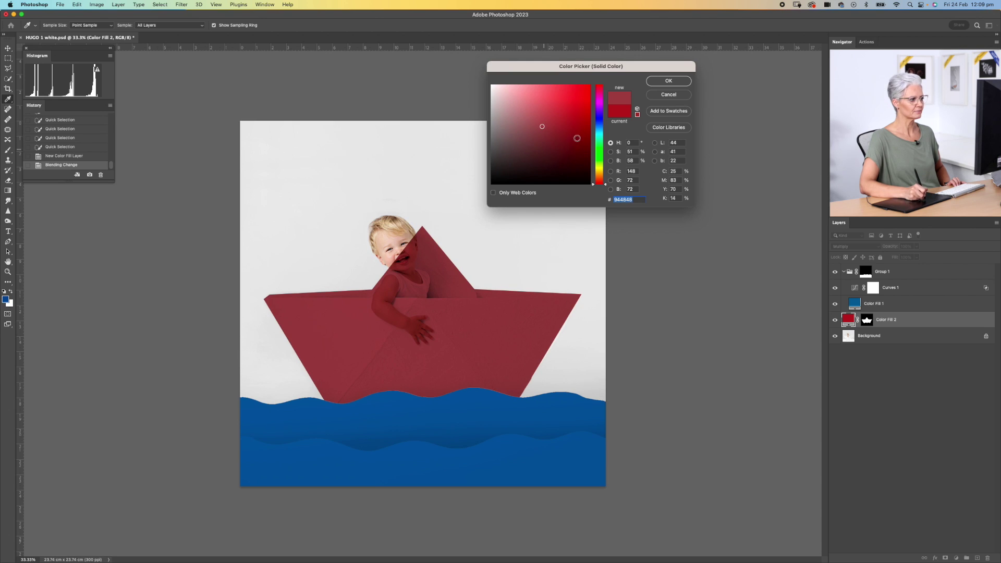
{"action": "left_click", "coordinate": [568, 128]}
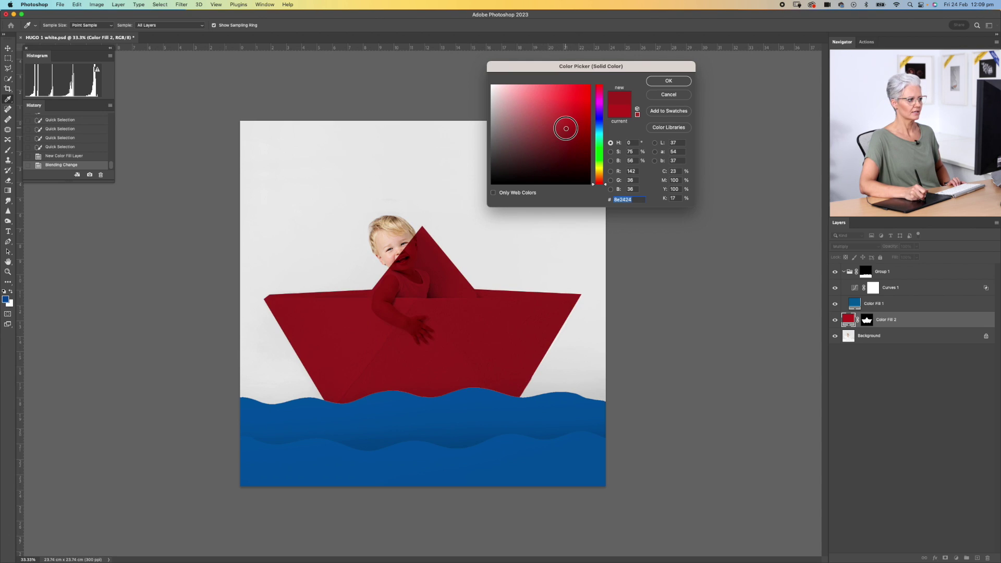
{"action": "left_click_drag", "start_coordinate": [567, 129], "coordinate": [570, 127]}
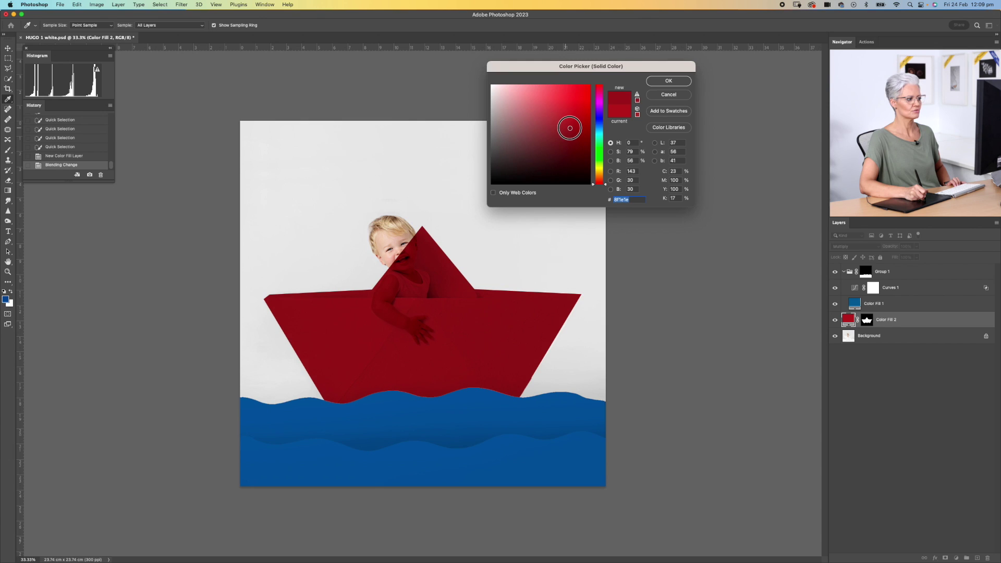
{"action": "left_click_drag", "start_coordinate": [569, 127], "coordinate": [568, 130]}
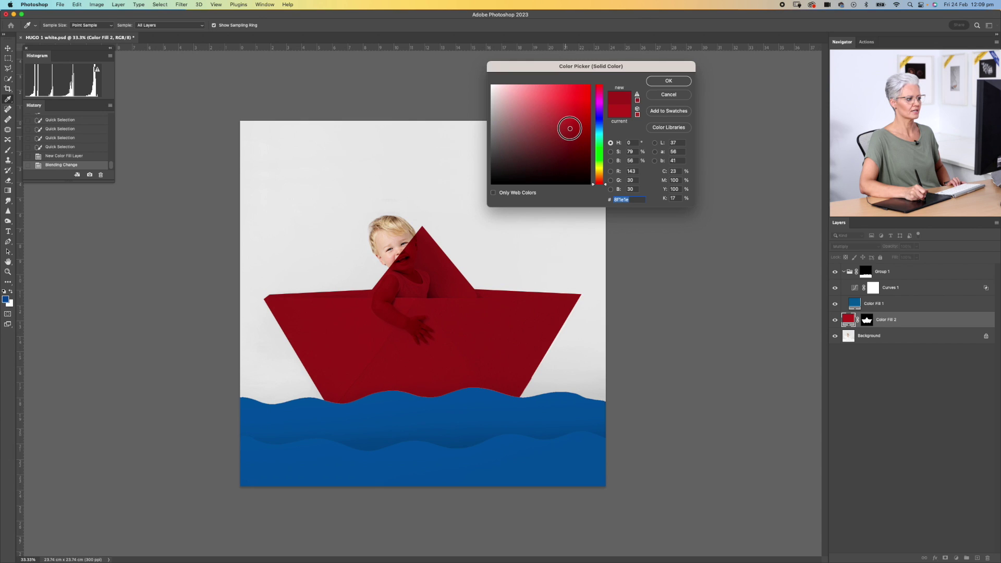
{"action": "left_click", "coordinate": [668, 82]}
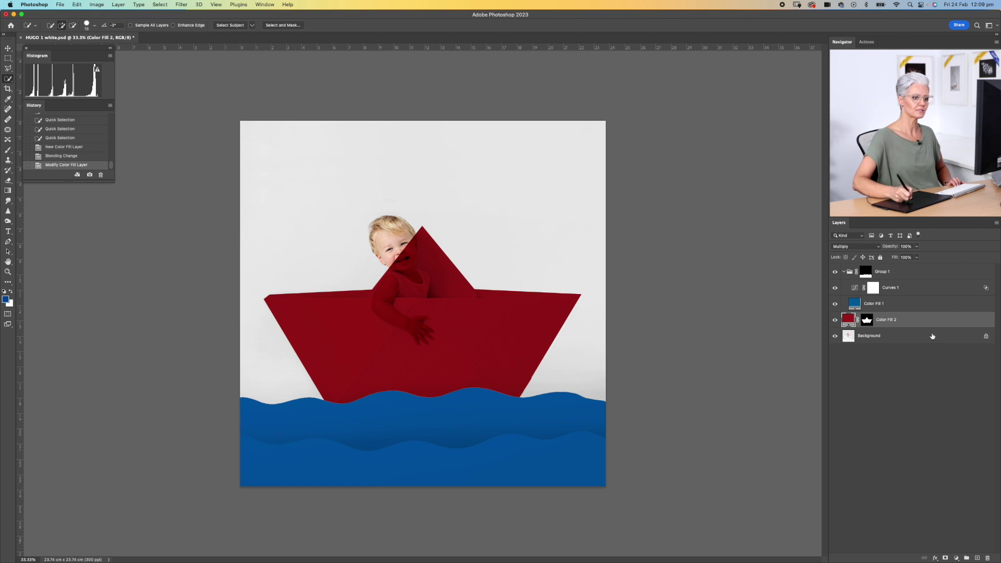
Add Curves 2, sampling the boat to darken shadows and lift midtones in an S-curve
{"action": "left_click", "coordinate": [956, 558]}
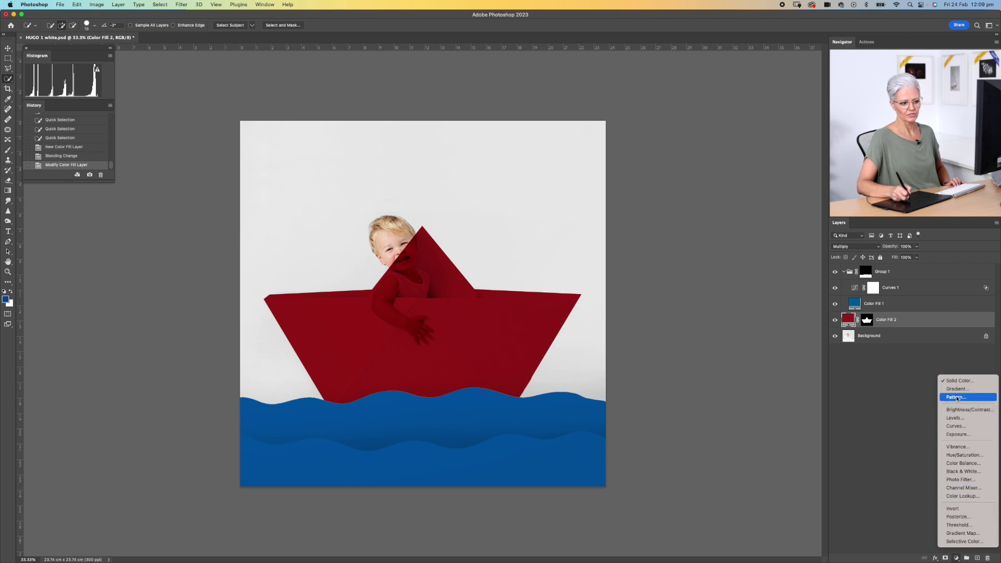
{"action": "left_click", "coordinate": [955, 433]}
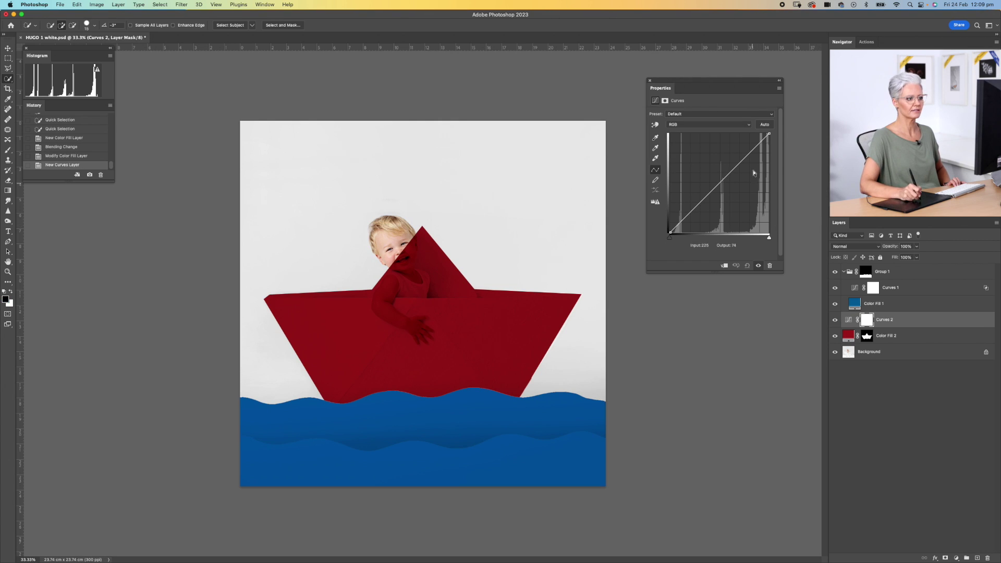
{"action": "left_click", "coordinate": [655, 125]}
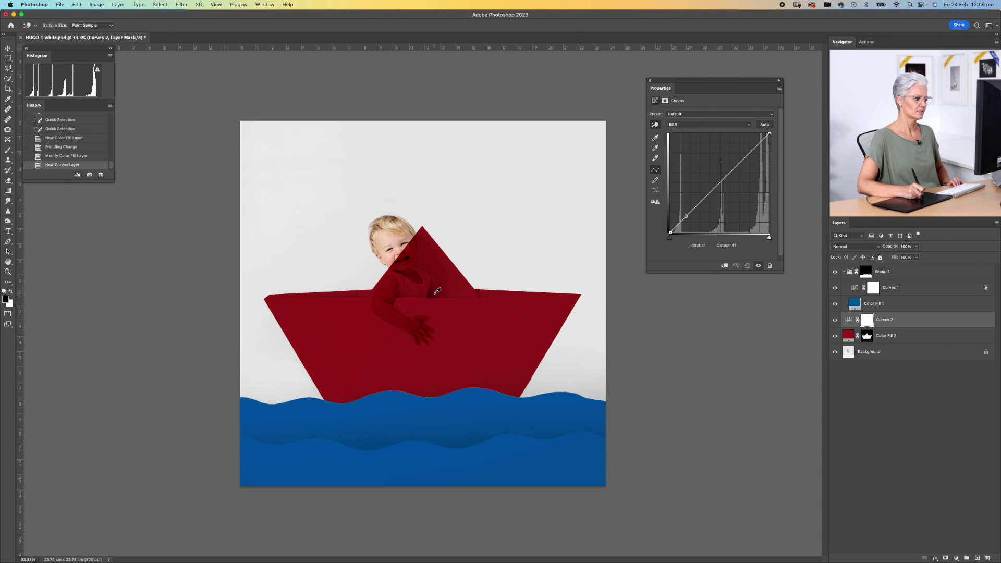
{"action": "left_click_drag", "start_coordinate": [431, 293], "coordinate": [431, 301]}
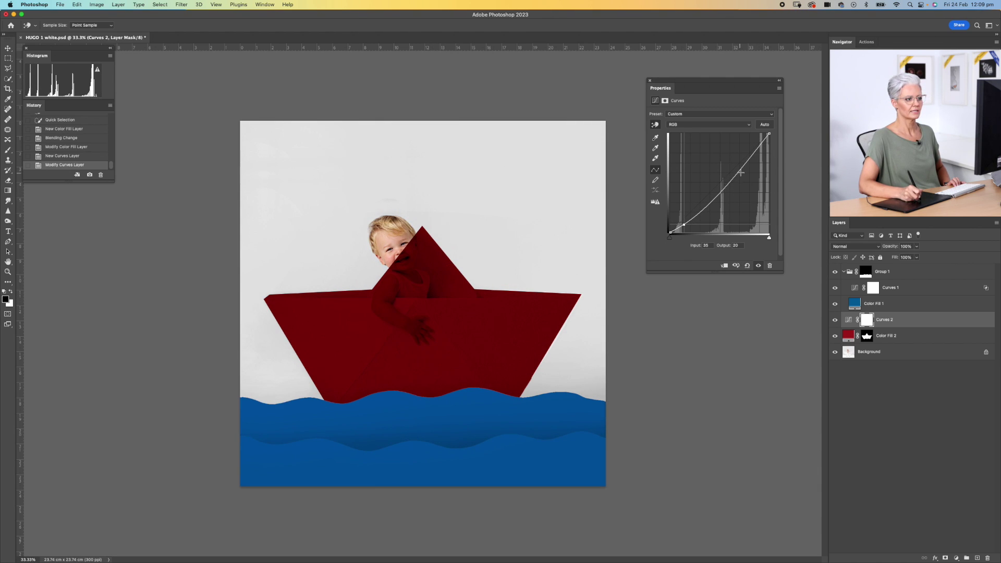
{"action": "left_click_drag", "start_coordinate": [740, 169], "coordinate": [730, 167]}
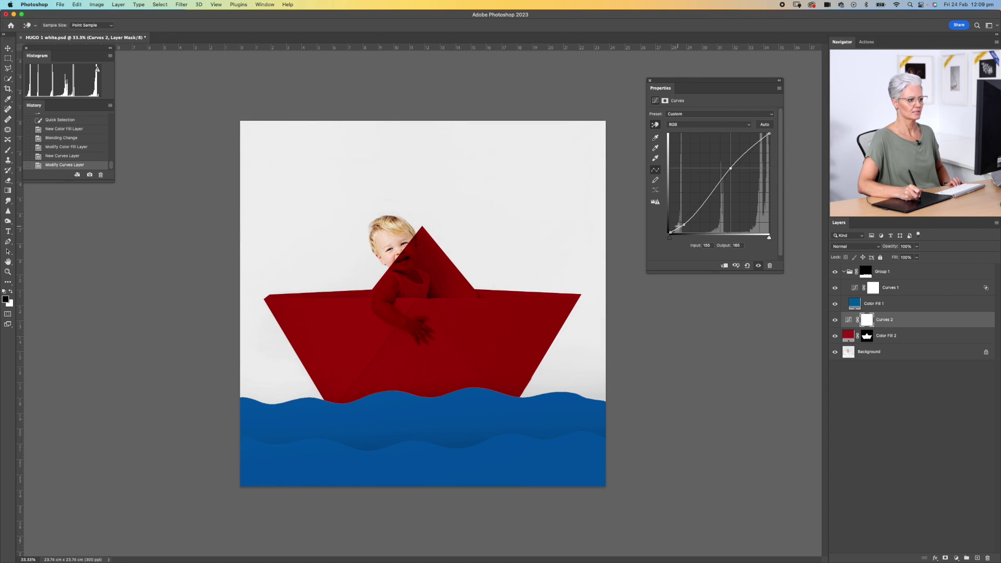
{"action": "left_click_drag", "start_coordinate": [683, 225], "coordinate": [685, 227]}
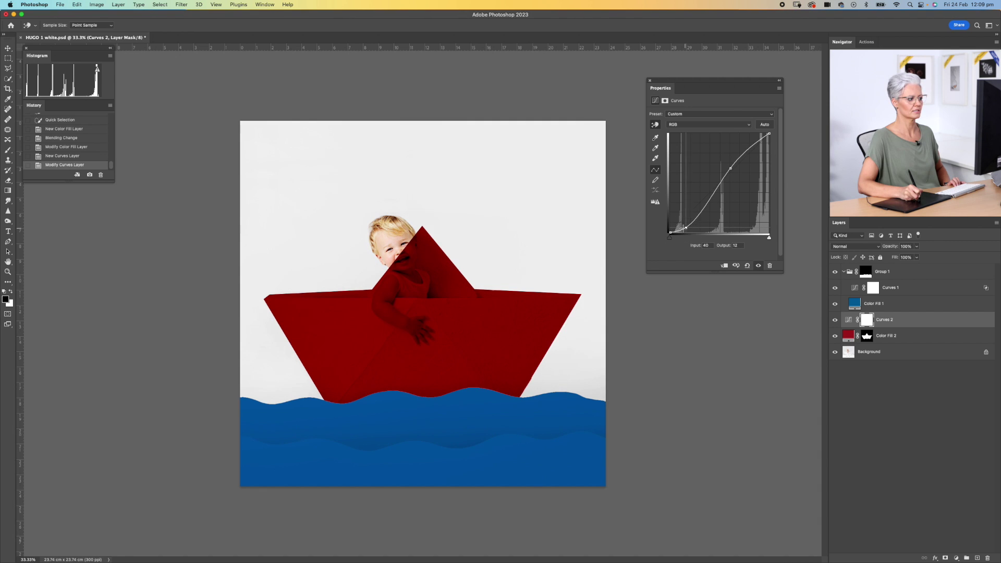
{"action": "left_click", "coordinate": [730, 167]}
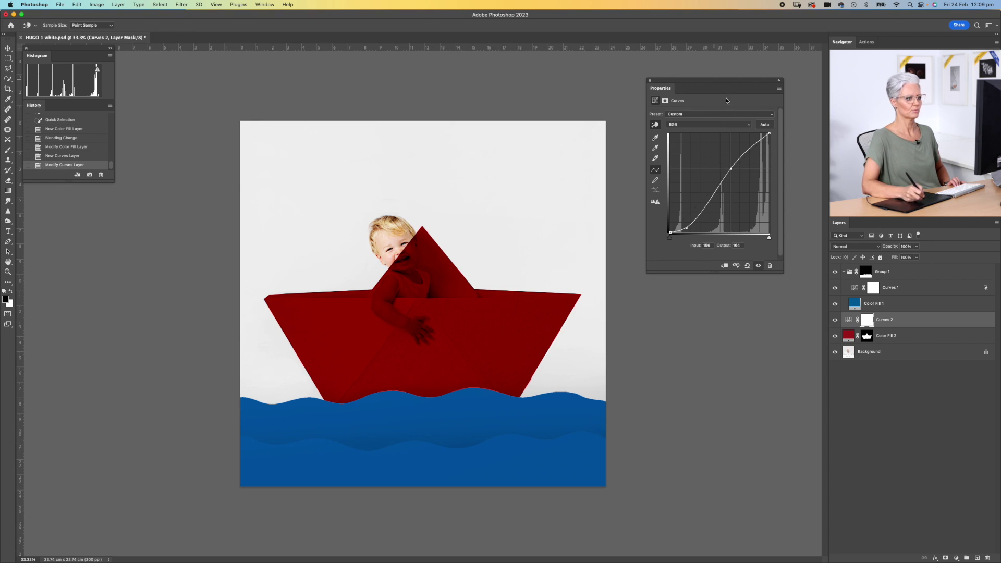
{"action": "left_click", "coordinate": [649, 81]}
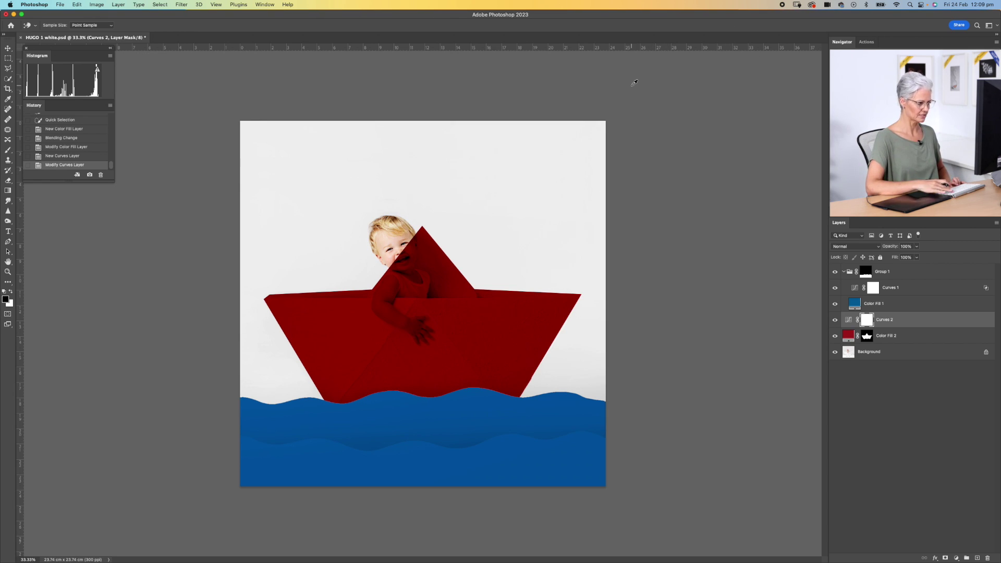
Group Color Fill 2 and Curves 2 together into a new Group 2
{"action": "key", "text": "super+plus"}
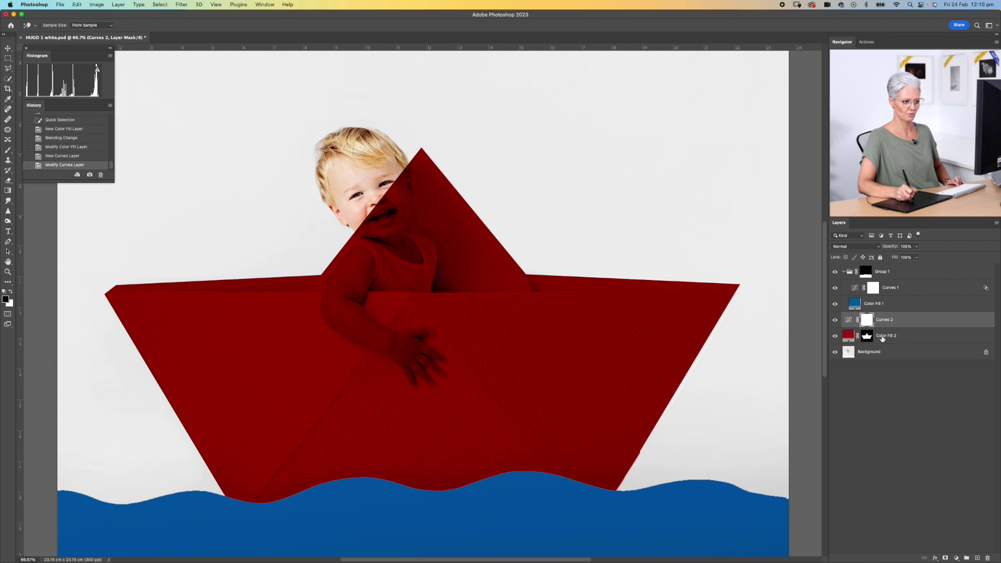
{"action": "left_click", "coordinate": [884, 338], "text": "shift"}
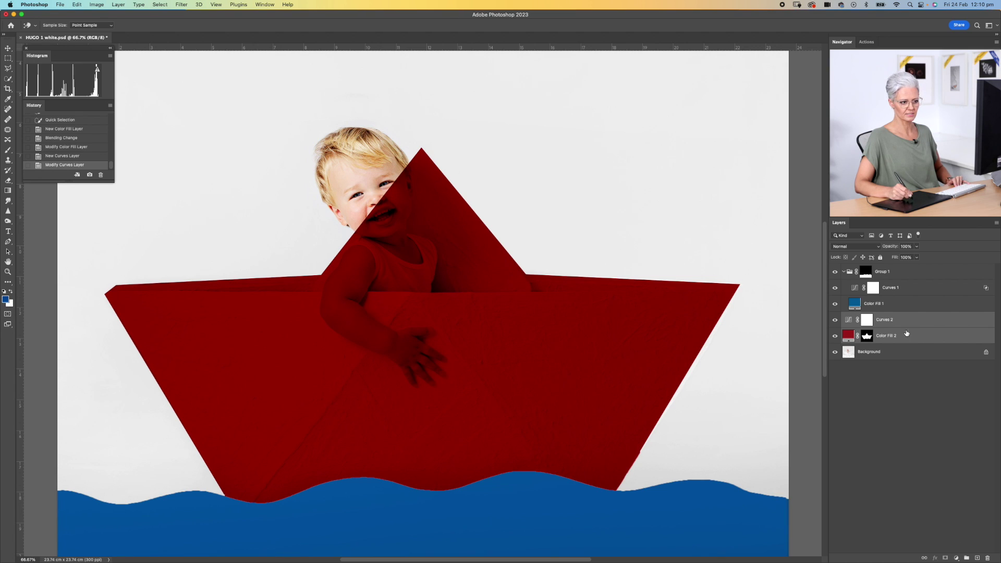
{"action": "left_click", "coordinate": [966, 557]}
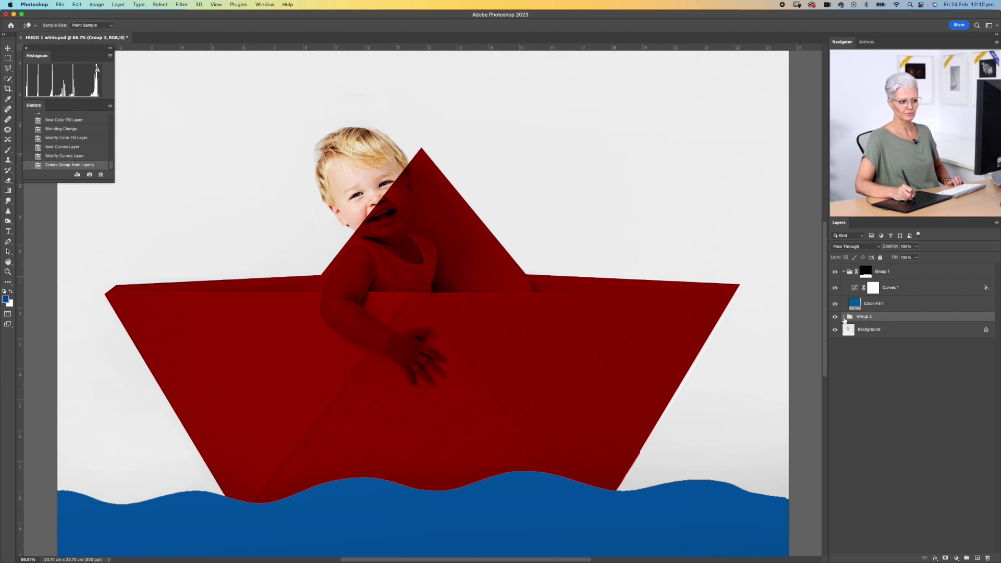
Move the boat-shaped mask from Color Fill 2 onto Group 2
{"action": "left_click", "coordinate": [843, 317]}
{"action": "left_click_drag", "start_coordinate": [873, 347], "coordinate": [875, 318]}
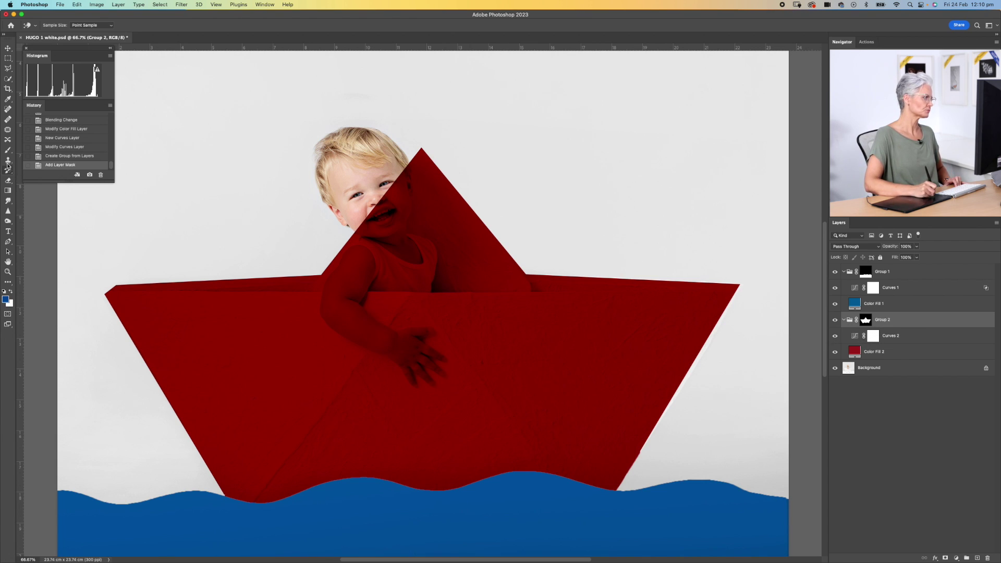
{"action": "left_click", "coordinate": [8, 150]}
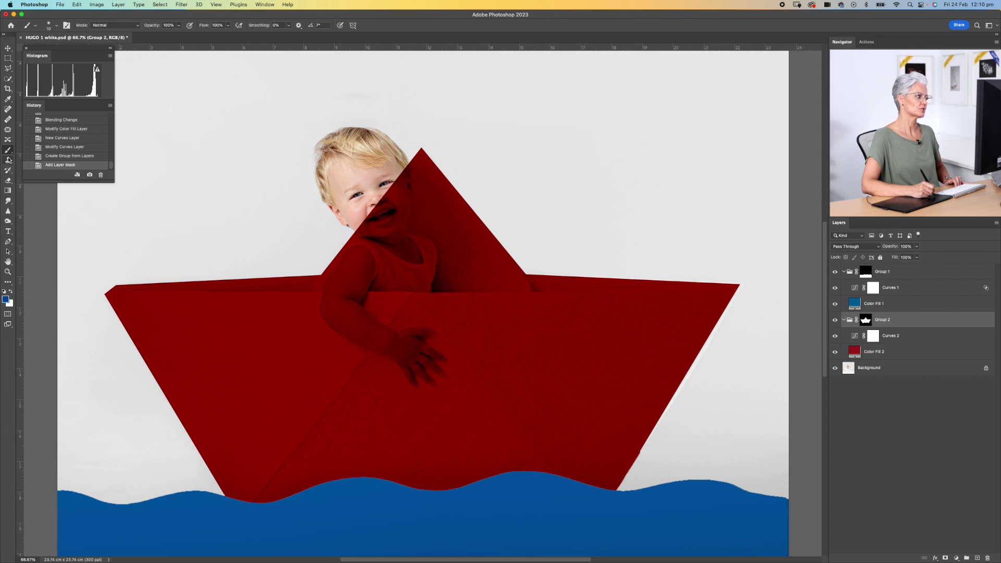
On Group 2's mask, paint the red off the child's mouth, cheek and chin
{"action": "left_click", "coordinate": [865, 320]}
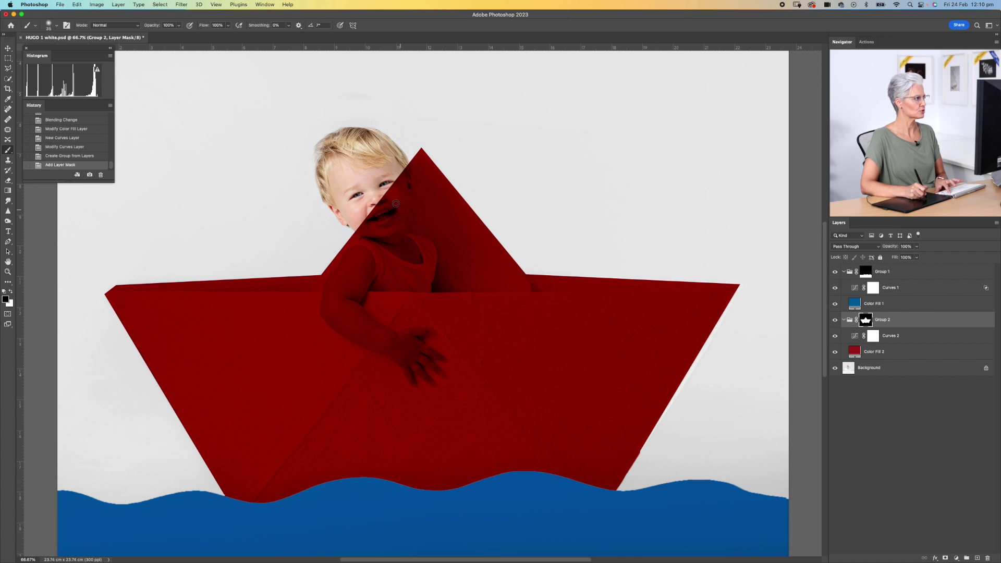
{"action": "key", "text": "bracketright"}
{"action": "key", "text": "bracketright"}
{"action": "key", "text": "bracketright"}
{"action": "key", "text": "bracketright"}
{"action": "key", "text": "bracketright"}
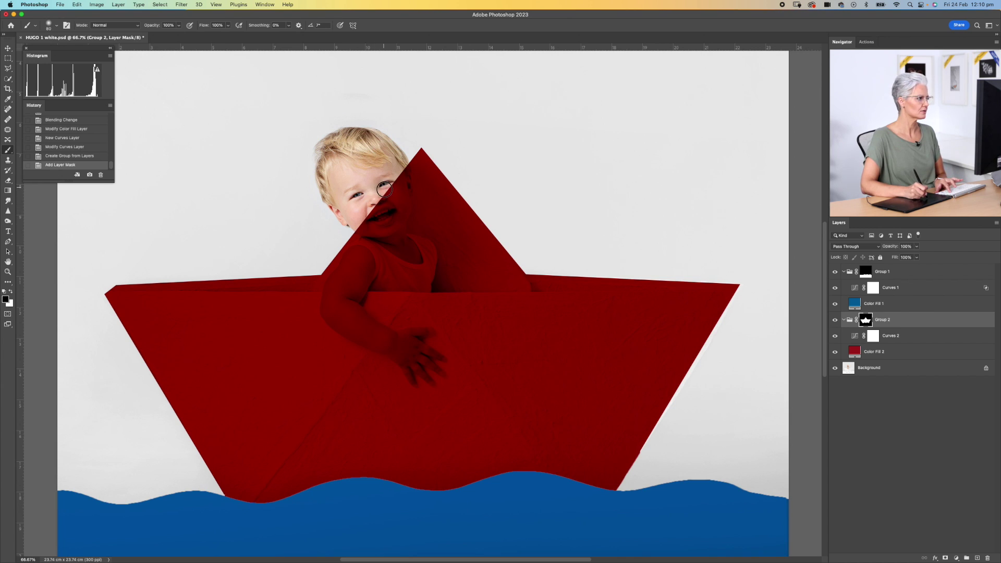
{"action": "key", "text": "bracketleft"}
{"action": "key", "text": "bracketleft"}
{"action": "key", "text": "bracketleft"}
{"action": "mouse_move", "coordinate": [385, 190]}
{"action": "left_mouse_down"}
{"action": "mouse_move", "coordinate": [384, 205]}
{"action": "mouse_move", "coordinate": [384, 179]}
{"action": "mouse_move", "coordinate": [395, 190]}
{"action": "mouse_move", "coordinate": [403, 172]}
{"action": "mouse_move", "coordinate": [403, 204]}
{"action": "mouse_move", "coordinate": [357, 225]}
{"action": "mouse_move", "coordinate": [384, 224]}
{"action": "mouse_move", "coordinate": [400, 202]}
{"action": "mouse_move", "coordinate": [404, 260]}
{"action": "left_mouse_up"}
{"action": "key", "text": "bracketleft"}
{"action": "key", "text": "bracketleft"}
{"action": "key", "text": "bracketleft"}
{"action": "right_click", "coordinate": [393, 207]}
{"action": "left_click", "coordinate": [366, 200]}
Reveal the child's shoulder and arm, and clean the cheek edge down to the chin
{"action": "scroll", "coordinate": [414, 283], "scroll_direction": "up", "scroll_amount": 2}
{"action": "mouse_move", "coordinate": [230, 107]}
{"action": "left_mouse_down"}
{"action": "mouse_move", "coordinate": [130, 295]}
{"action": "mouse_move", "coordinate": [283, 431]}
{"action": "mouse_move", "coordinate": [359, 469]}
{"action": "left_mouse_up"}
{"action": "left_click_drag", "start_coordinate": [273, 180], "coordinate": [214, 307]}
{"action": "mouse_move", "coordinate": [263, 254]}
{"action": "left_mouse_down"}
{"action": "mouse_move", "coordinate": [436, 259]}
{"action": "mouse_move", "coordinate": [425, 121]}
{"action": "mouse_move", "coordinate": [409, 235]}
{"action": "mouse_move", "coordinate": [321, 165]}
{"action": "left_mouse_up"}
{"action": "scroll", "coordinate": [384, 232], "scroll_direction": "up", "scroll_amount": 5}
{"action": "key", "text": "["}
{"action": "key", "text": "["}
{"action": "key", "text": "["}
{"action": "left_click_drag", "start_coordinate": [367, 200], "coordinate": [365, 239]}
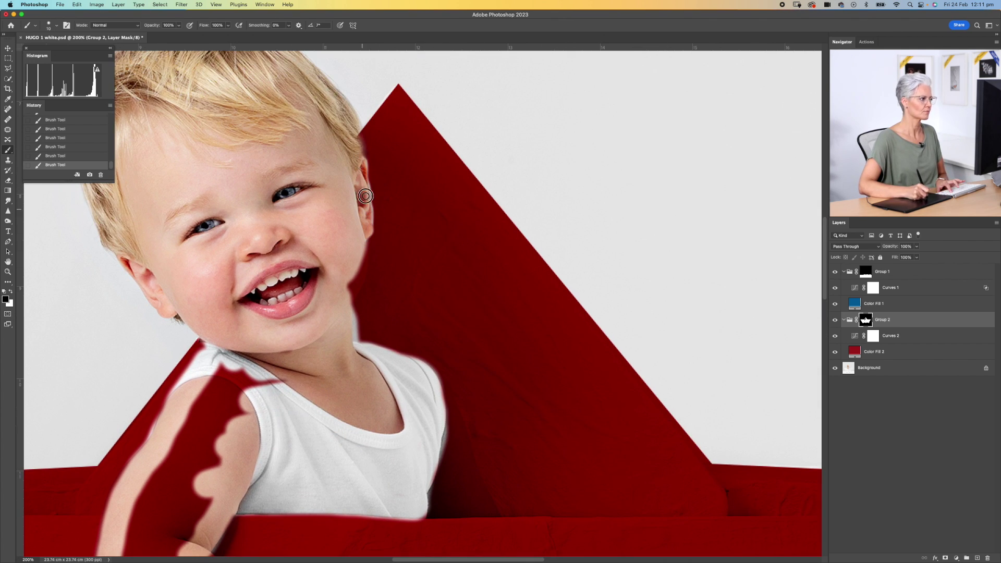
{"action": "mouse_move", "coordinate": [359, 148]}
{"action": "left_mouse_down"}
{"action": "mouse_move", "coordinate": [364, 264]}
{"action": "mouse_move", "coordinate": [357, 319]}
{"action": "left_mouse_up"}
Tidy the shirt's right and bottom edges in the mask
{"action": "key", "text": "x"}
{"action": "key", "text": "x"}
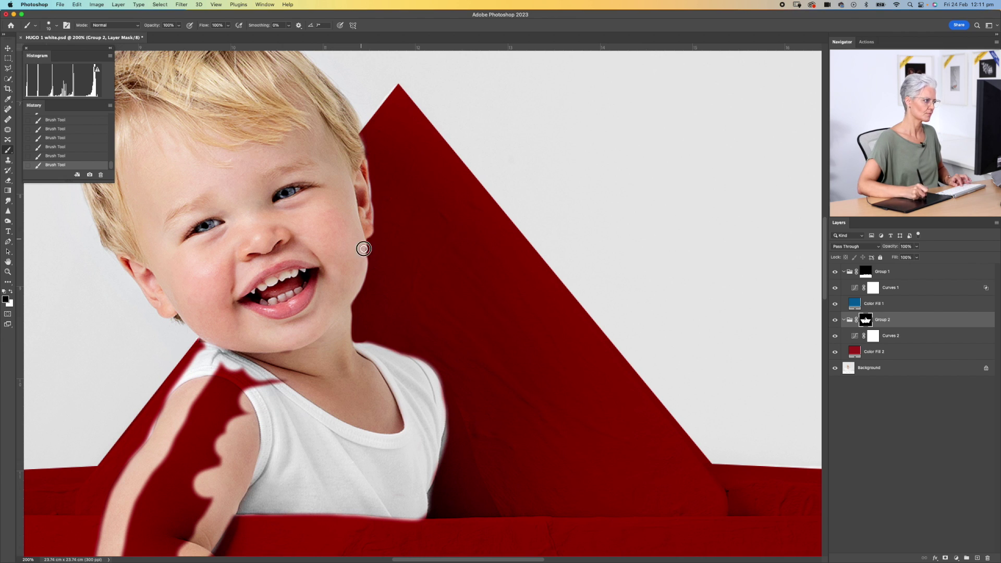
{"action": "scroll", "coordinate": [364, 248], "scroll_direction": "down", "scroll_amount": 4}
{"action": "scroll", "coordinate": [364, 248], "scroll_direction": "left", "scroll_amount": 2}
{"action": "key", "text": "x"}
{"action": "mouse_move", "coordinate": [481, 294]}
{"action": "left_mouse_down"}
{"action": "mouse_move", "coordinate": [508, 335]}
{"action": "mouse_move", "coordinate": [486, 369]}
{"action": "mouse_move", "coordinate": [472, 435]}
{"action": "mouse_move", "coordinate": [477, 364]}
{"action": "left_mouse_up"}
Paint red back over the light elbow edge and clean up the forearm edge
{"action": "key", "text": "x"}
{"action": "key", "text": "x"}
{"action": "left_click_drag", "start_coordinate": [471, 420], "coordinate": [284, 419]}
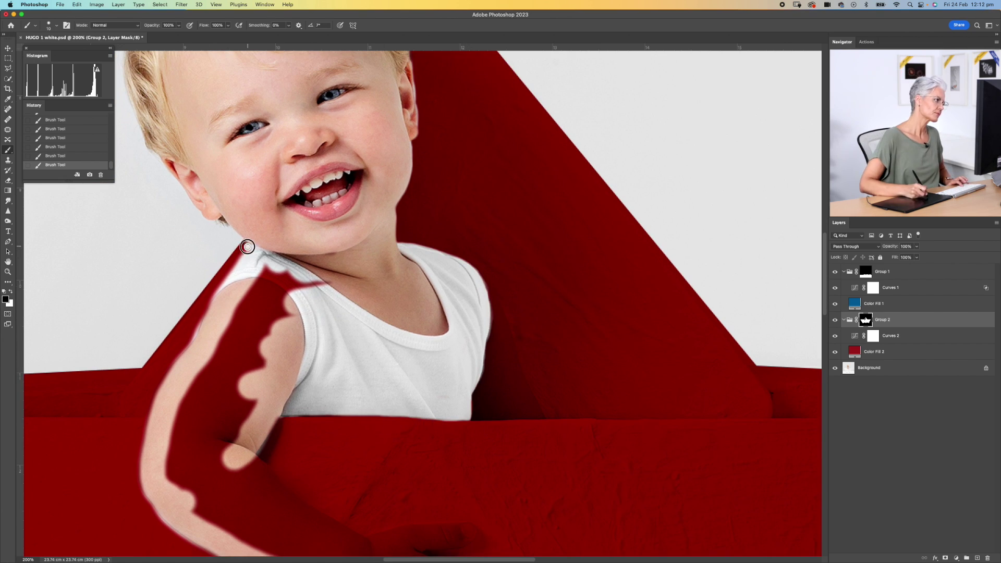
{"action": "mouse_move", "coordinate": [196, 329]}
{"action": "left_mouse_down"}
{"action": "mouse_move", "coordinate": [255, 257]}
{"action": "mouse_move", "coordinate": [281, 284]}
{"action": "left_mouse_up"}
{"action": "scroll", "coordinate": [282, 284], "scroll_direction": "down", "scroll_amount": 5}
{"action": "scroll", "coordinate": [282, 284], "scroll_direction": "left", "scroll_amount": 3}
{"action": "key", "text": "x"}
{"action": "key", "text": "x"}
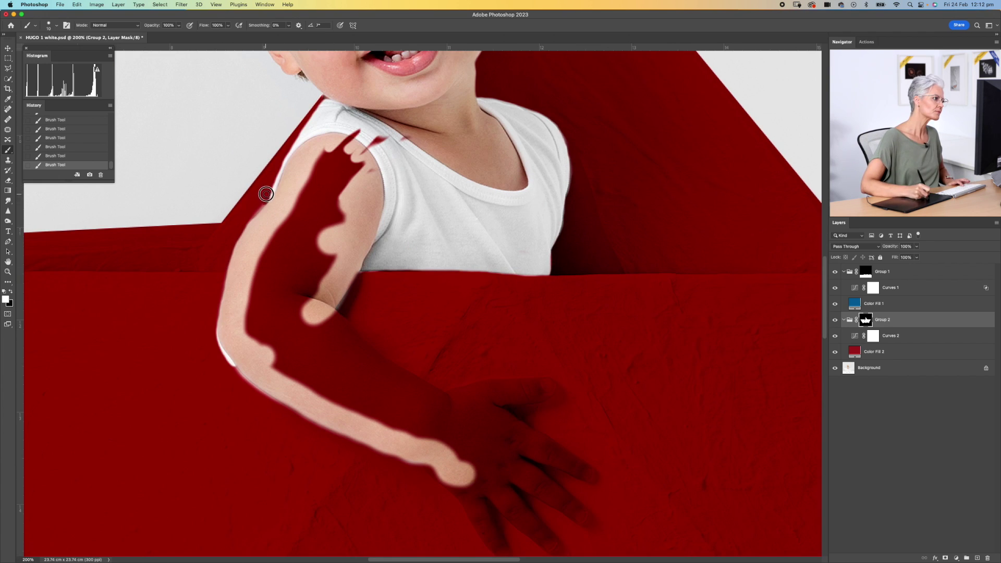
{"action": "mouse_move", "coordinate": [210, 337]}
{"action": "left_mouse_down"}
{"action": "mouse_move", "coordinate": [257, 396]}
{"action": "mouse_move", "coordinate": [284, 407]}
{"action": "left_mouse_up"}
Touch up the fingertip edges and remove the white fringes around them
{"action": "key", "text": "x"}
{"action": "left_click_drag", "start_coordinate": [235, 358], "coordinate": [368, 456]}
Reveal the child's fingers, lower hand and wrist over the boat with a smaller brush
{"action": "key", "text": "bracketright"}
{"action": "key", "text": "bracketright"}
{"action": "key", "text": "bracketright"}
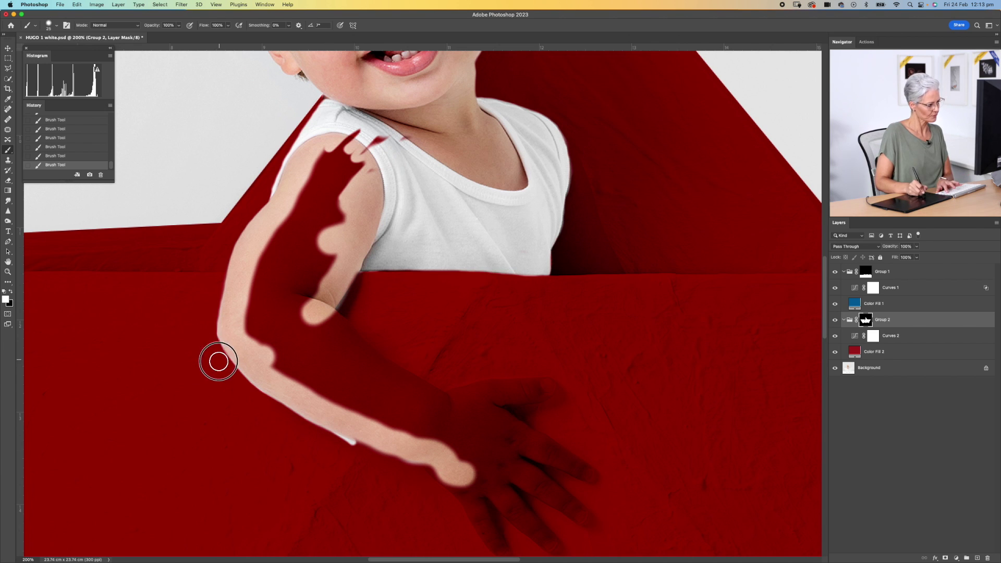
{"action": "key", "text": "bracketleft"}
{"action": "key", "text": "bracketleft"}
{"action": "key", "text": "bracketleft"}
{"action": "key", "text": "bracketleft"}
{"action": "mouse_move", "coordinate": [548, 387]}
{"action": "left_mouse_down"}
{"action": "mouse_move", "coordinate": [507, 385]}
{"action": "mouse_move", "coordinate": [519, 380]}
{"action": "mouse_move", "coordinate": [443, 394]}
{"action": "left_mouse_up"}
{"action": "mouse_move", "coordinate": [588, 471]}
{"action": "left_mouse_down"}
{"action": "mouse_move", "coordinate": [506, 416]}
{"action": "mouse_move", "coordinate": [579, 476]}
{"action": "mouse_move", "coordinate": [563, 457]}
{"action": "left_mouse_up"}
{"action": "mouse_move", "coordinate": [498, 453]}
{"action": "left_mouse_down"}
{"action": "mouse_move", "coordinate": [577, 520]}
{"action": "mouse_move", "coordinate": [511, 494]}
{"action": "mouse_move", "coordinate": [549, 542]}
{"action": "left_mouse_up"}
{"action": "scroll", "coordinate": [550, 543], "scroll_direction": "down", "scroll_amount": 5}
{"action": "scroll", "coordinate": [549, 542], "scroll_direction": "right", "scroll_amount": 2}
{"action": "mouse_move", "coordinate": [443, 428]}
{"action": "left_mouse_down"}
{"action": "mouse_move", "coordinate": [385, 355]}
{"action": "mouse_move", "coordinate": [485, 406]}
{"action": "mouse_move", "coordinate": [413, 285]}
{"action": "mouse_move", "coordinate": [280, 242]}
{"action": "mouse_move", "coordinate": [351, 257]}
{"action": "mouse_move", "coordinate": [306, 223]}
{"action": "mouse_move", "coordinate": [322, 194]}
{"action": "left_mouse_up"}
{"action": "key", "text": "bracketright"}
{"action": "key", "text": "bracketright"}
{"action": "key", "text": "bracketleft"}
{"action": "key", "text": "x"}
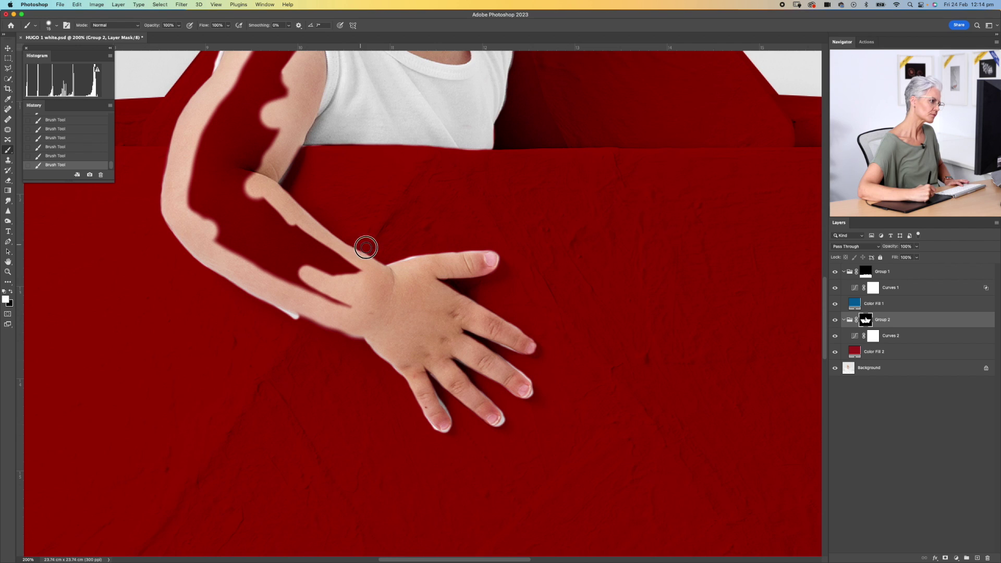
{"action": "key", "text": "bracketleft"}
{"action": "key", "text": "bracketleft"}
{"action": "key", "text": "x"}
{"action": "key", "text": "x"}
{"action": "key", "text": "bracketleft"}
{"action": "key", "text": "bracketleft"}
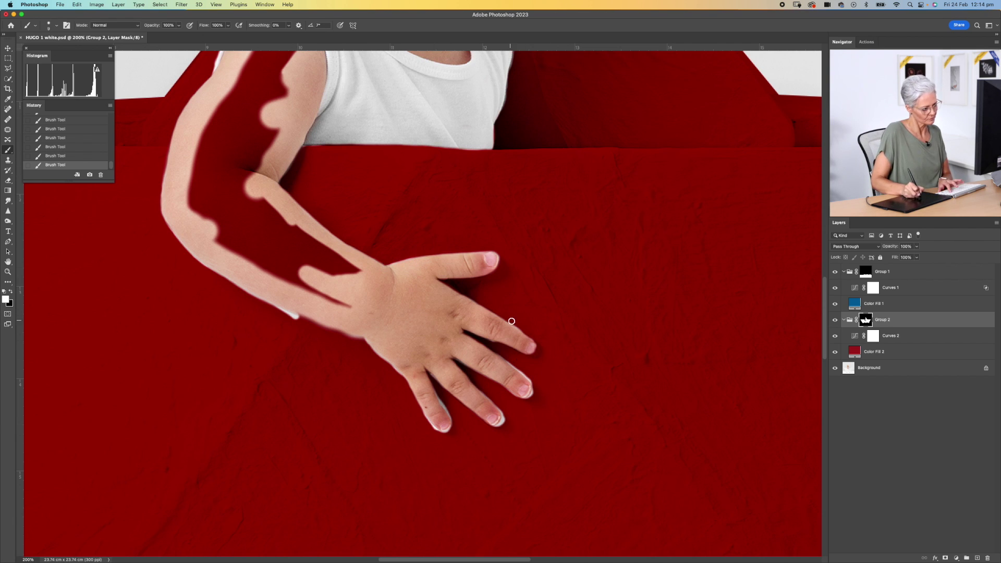
{"action": "left_click_drag", "start_coordinate": [511, 326], "coordinate": [537, 349]}
{"action": "mouse_move", "coordinate": [528, 400]}
{"action": "left_mouse_down"}
{"action": "mouse_move", "coordinate": [513, 399]}
{"action": "mouse_move", "coordinate": [498, 424]}
{"action": "mouse_move", "coordinate": [442, 429]}
{"action": "mouse_move", "coordinate": [424, 412]}
{"action": "left_mouse_up"}
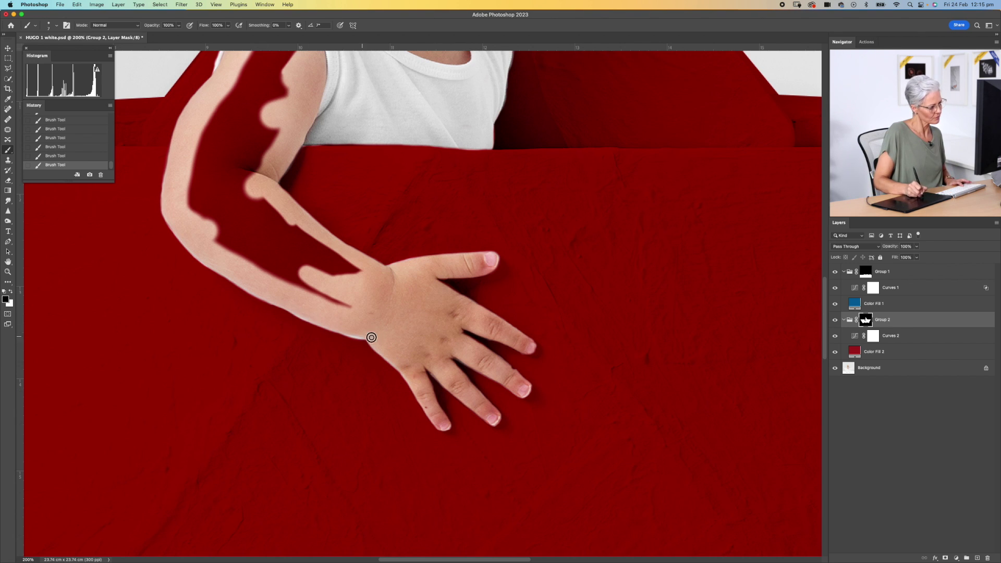
{"action": "key", "text": "x"}
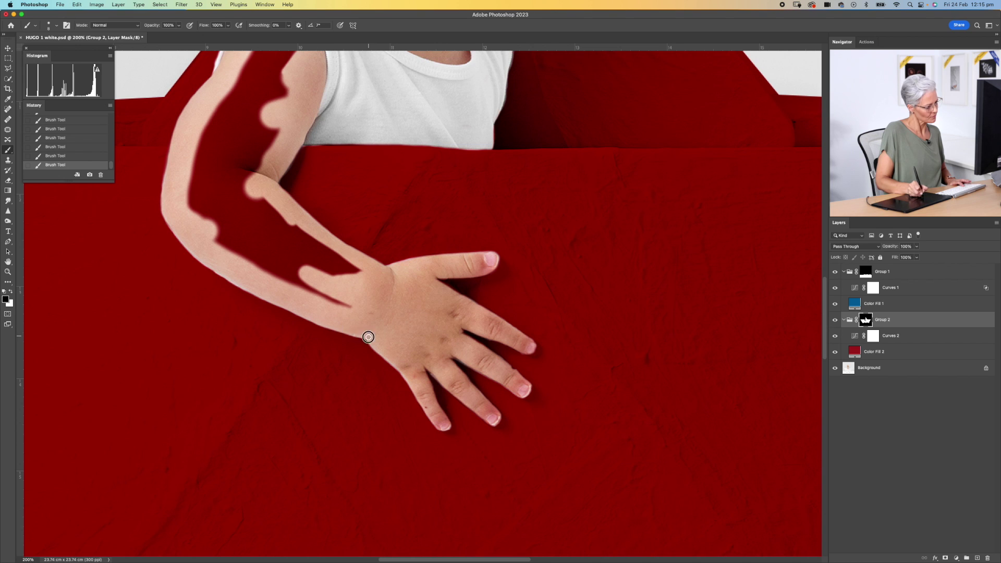
Check the arm zoomed out and reveal more of its edge
{"action": "key", "text": "super+minus"}
{"action": "mouse_move", "coordinate": [389, 173]}
{"action": "left_mouse_down"}
{"action": "mouse_move", "coordinate": [348, 165]}
{"action": "mouse_move", "coordinate": [324, 274]}
{"action": "mouse_move", "coordinate": [372, 279]}
{"action": "mouse_move", "coordinate": [338, 255]}
{"action": "left_mouse_up"}
{"action": "key", "text": "super+plus"}
{"action": "scroll", "coordinate": [536, 399], "scroll_direction": "up", "scroll_amount": 8}
{"action": "scroll", "coordinate": [536, 399], "scroll_direction": "down", "scroll_amount": 5}
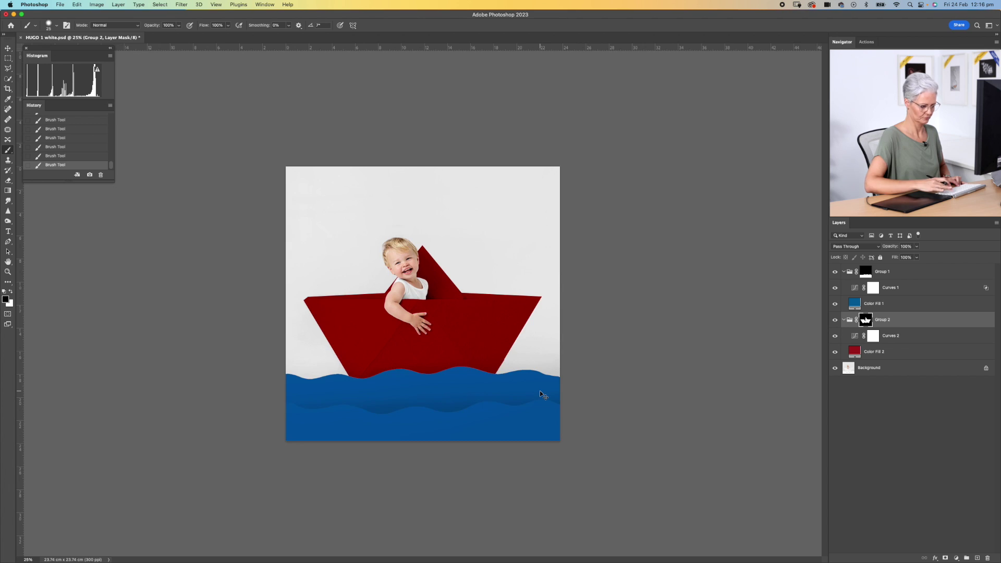
Zoom the view and target the Background layer in the Layers panel
{"action": "key", "text": "super+plus"}
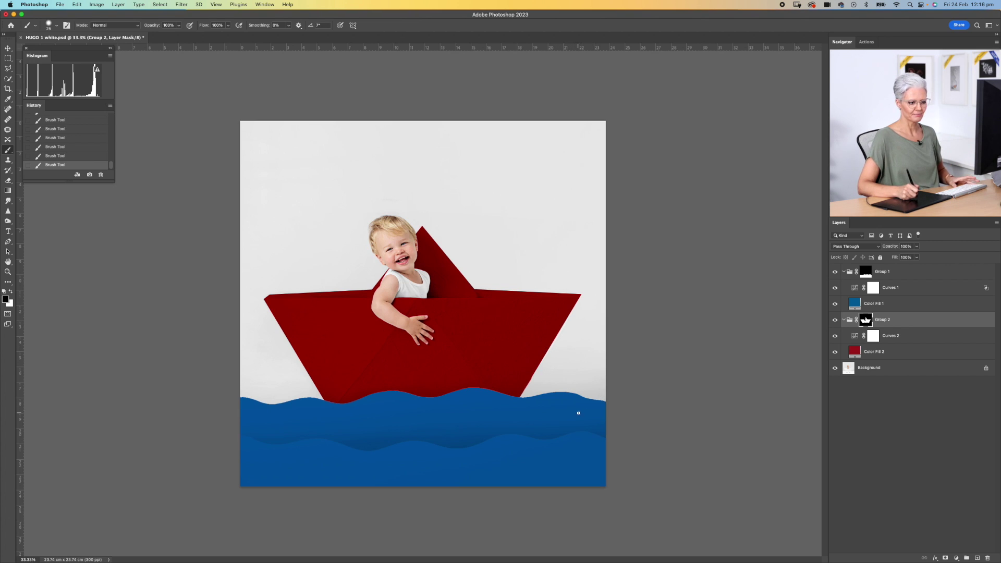
{"action": "left_click", "coordinate": [869, 369]}
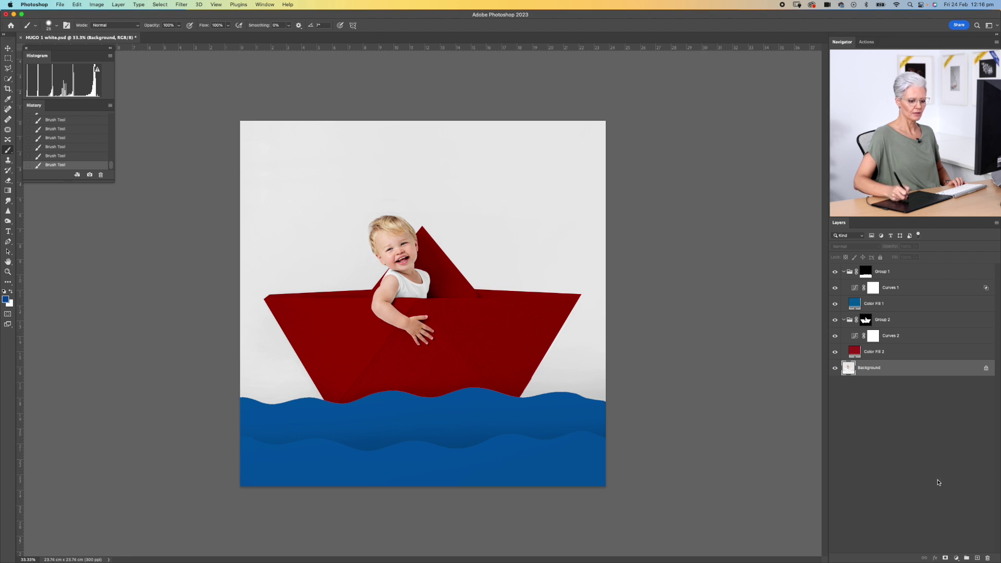
Add Layer 1 above Background and draw a Multiply white-to-blue gradient upward from the waves
{"action": "left_click", "coordinate": [977, 558]}
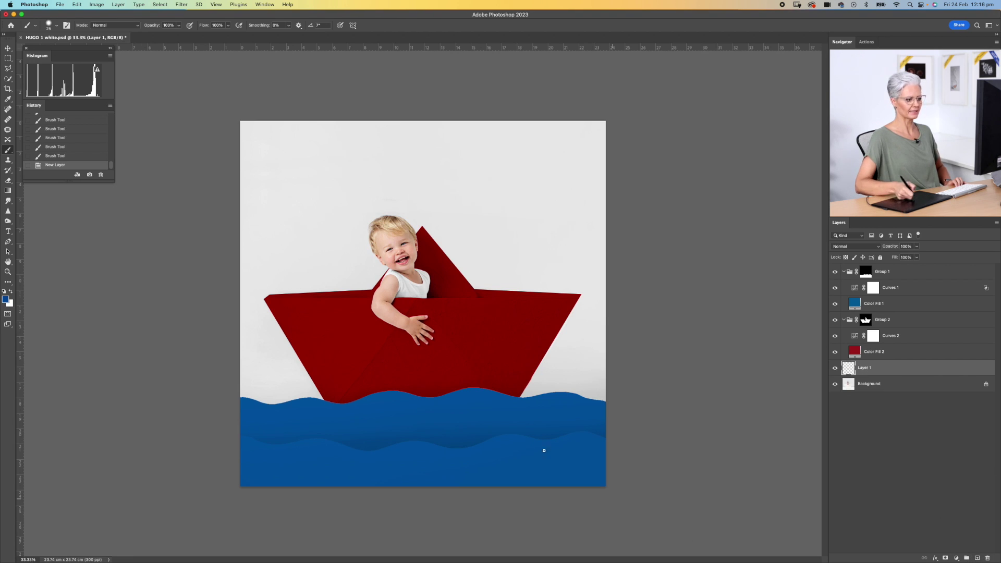
{"action": "left_click", "coordinate": [9, 191]}
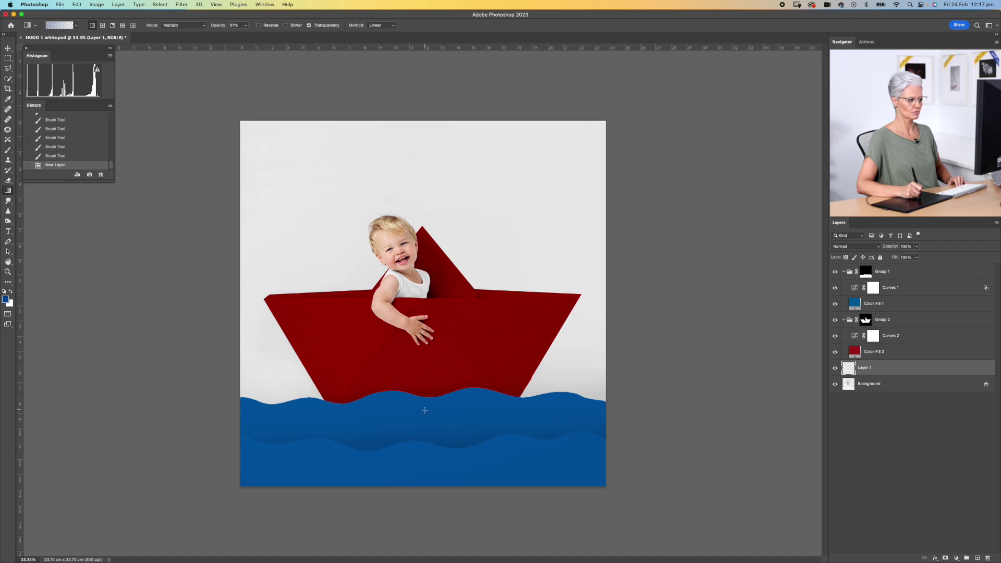
{"action": "mouse_move", "coordinate": [421, 410]}
{"action": "left_mouse_down"}
{"action": "mouse_move", "coordinate": [429, 163]}
{"action": "mouse_move", "coordinate": [420, 118]}
{"action": "left_mouse_up"}
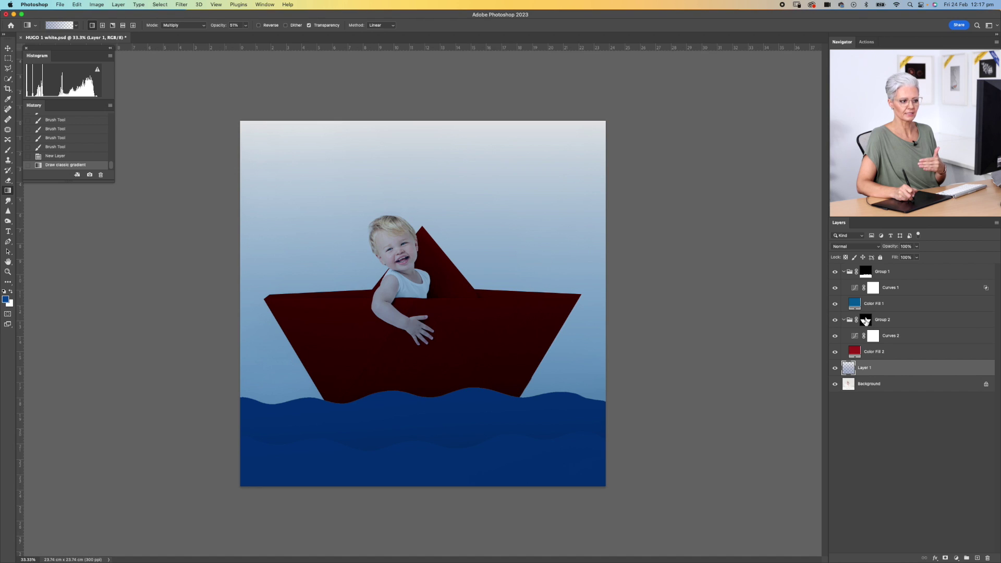
Load Group 2's boat mask as a selection
{"action": "left_click", "coordinate": [866, 321]}
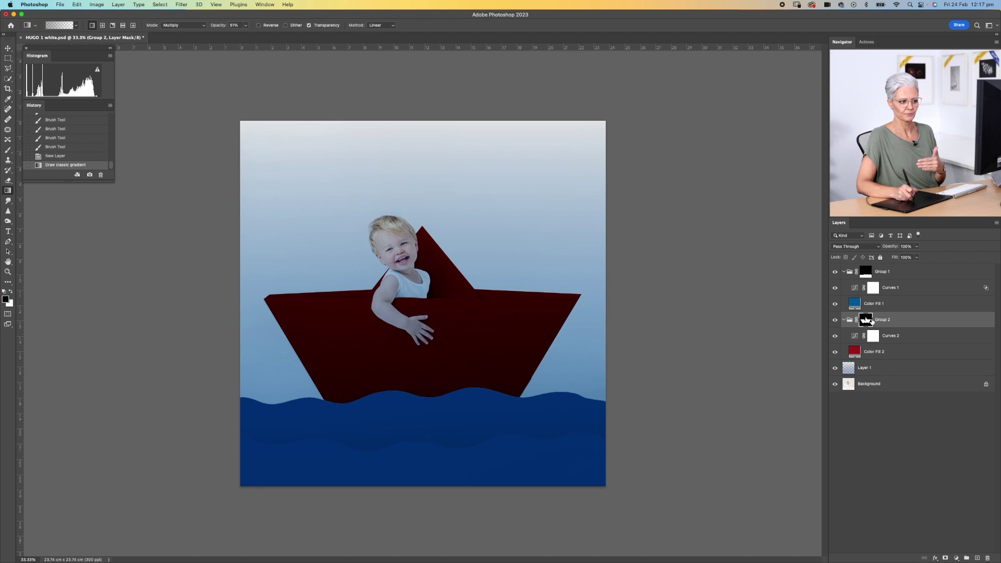
{"action": "right_click", "coordinate": [865, 321]}
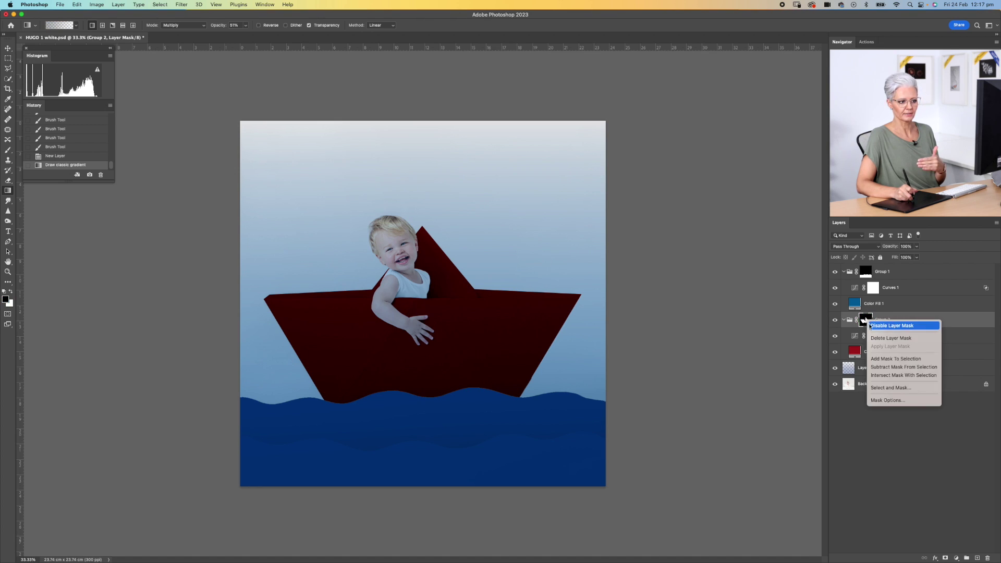
{"action": "left_click", "coordinate": [888, 359]}
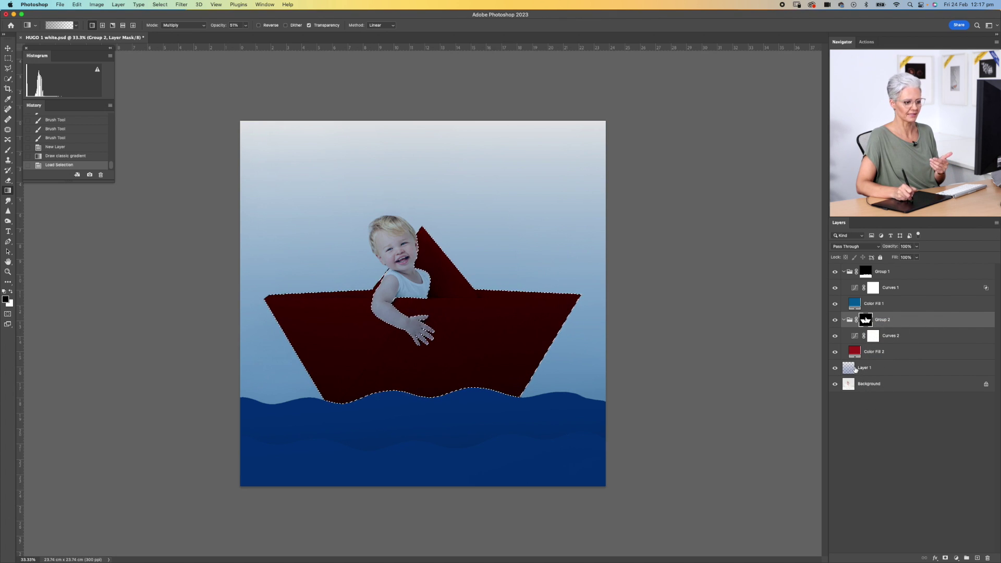
Add a layer mask to Layer 1 from the selection and invert it to exclude the boat
{"action": "left_click", "coordinate": [863, 368]}
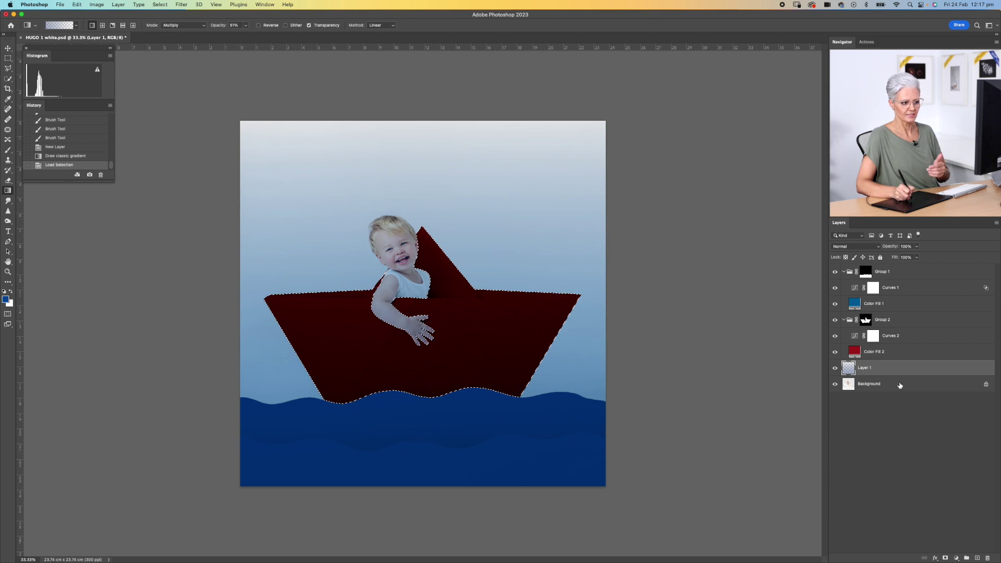
{"action": "left_click", "coordinate": [945, 559]}
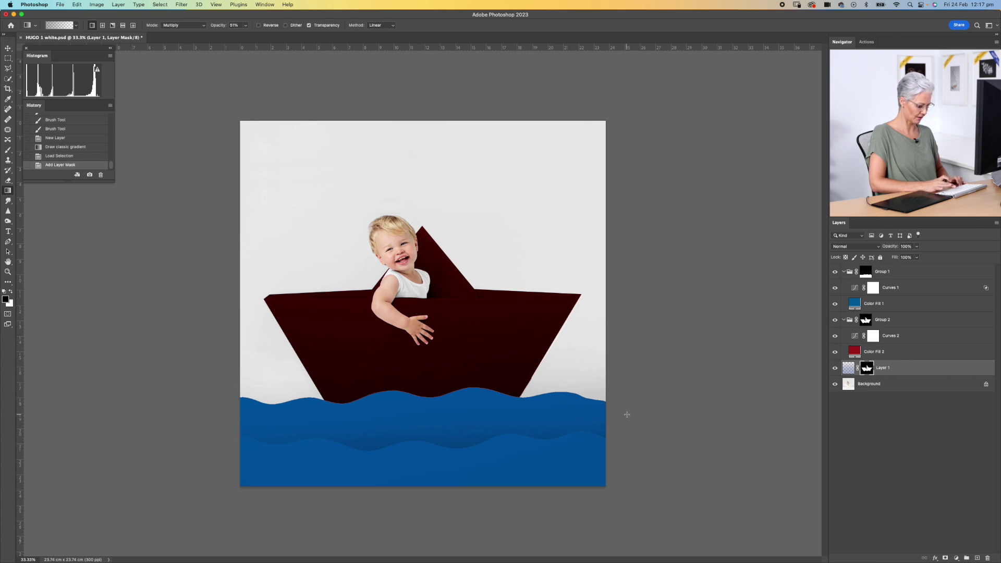
{"action": "key", "text": "super+i"}
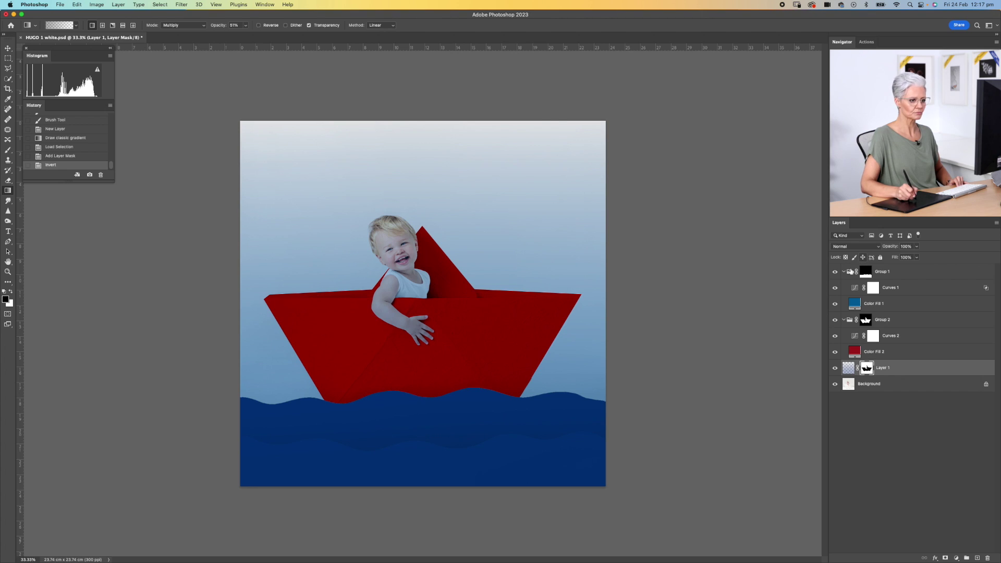
Load Group 1's waves mask as a selection
{"action": "left_click", "coordinate": [867, 276]}
{"action": "right_click", "coordinate": [868, 276]}
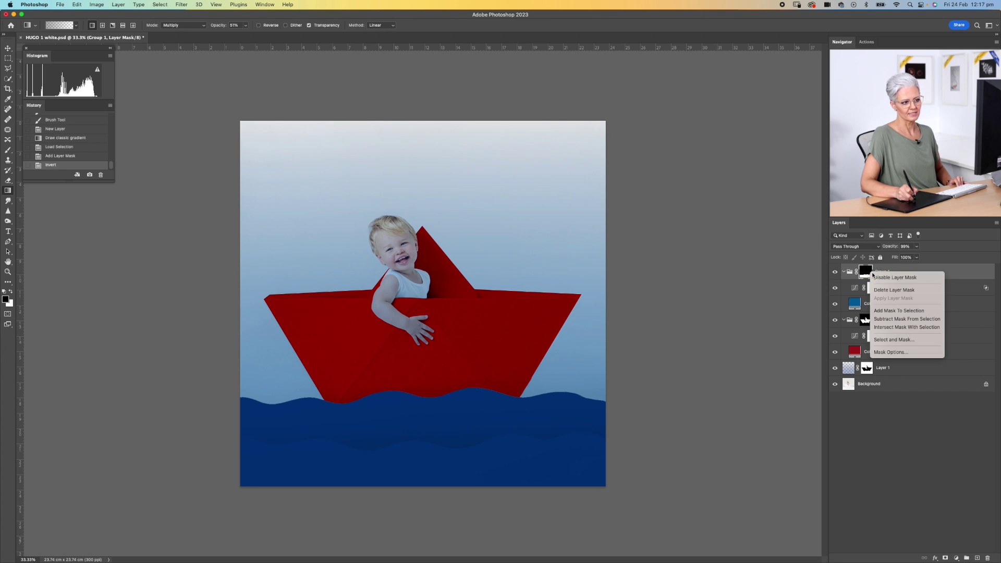
{"action": "left_click", "coordinate": [888, 312]}
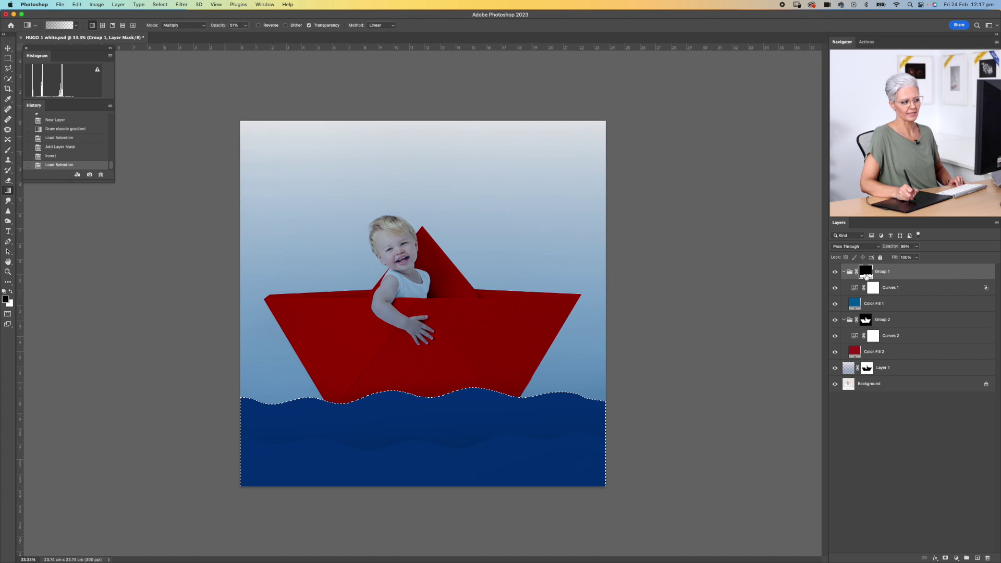
Paint black over the selected waves on Layer 1's mask with an enlarged brush
{"action": "left_click", "coordinate": [866, 367]}
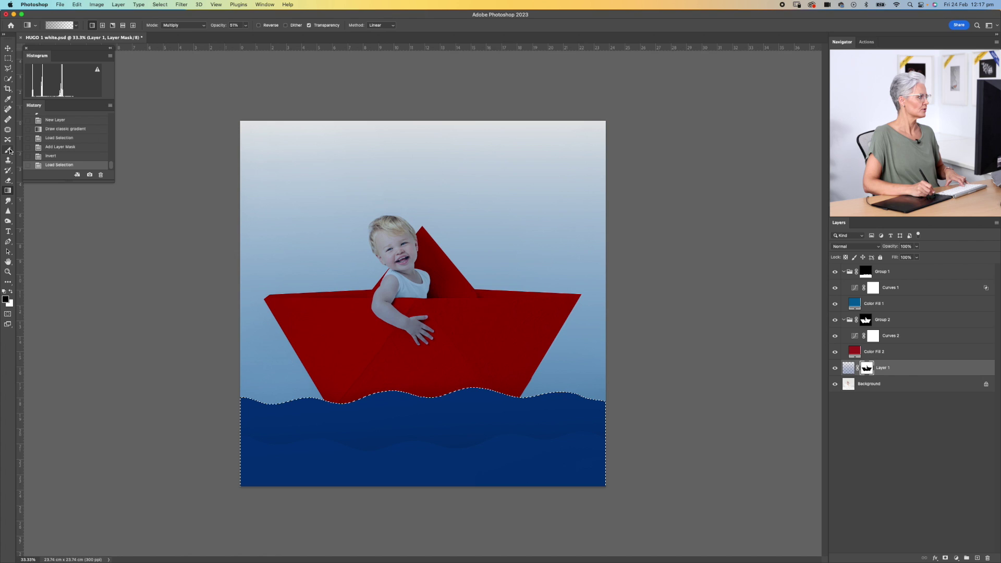
{"action": "left_click", "coordinate": [8, 150]}
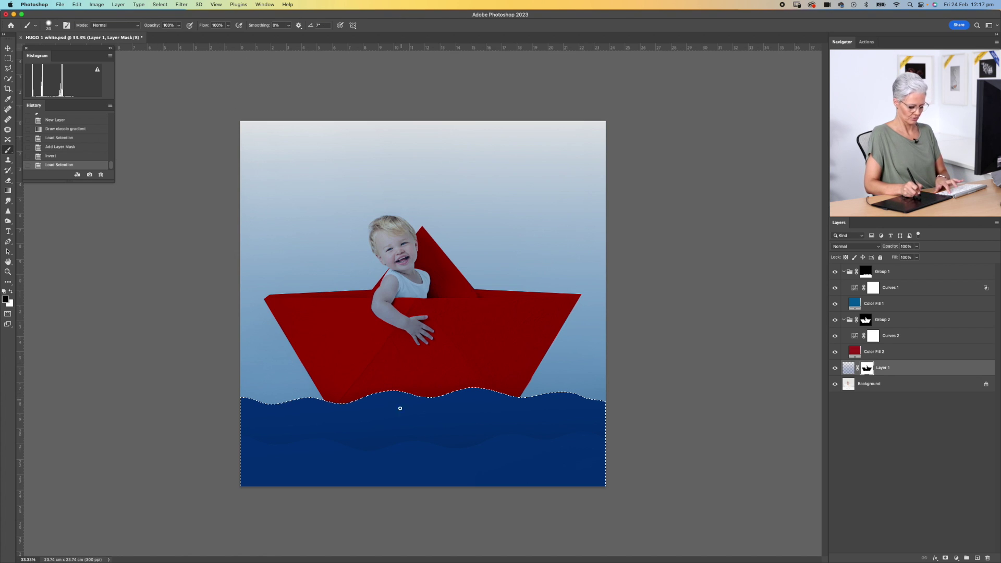
{"action": "key", "text": "bracketright"}
{"action": "key", "text": "bracketright"}
{"action": "key", "text": "bracketright"}
{"action": "key", "text": "bracketright"}
{"action": "key", "text": "bracketright"}
{"action": "key", "text": "bracketright"}
{"action": "key", "text": "bracketright"}
{"action": "key", "text": "bracketright"}
{"action": "key", "text": "bracketright"}
{"action": "key", "text": "bracketright"}
{"action": "key", "text": "bracketright"}
{"action": "key", "text": "bracketright"}
{"action": "key", "text": "bracketright"}
{"action": "key", "text": "bracketright"}
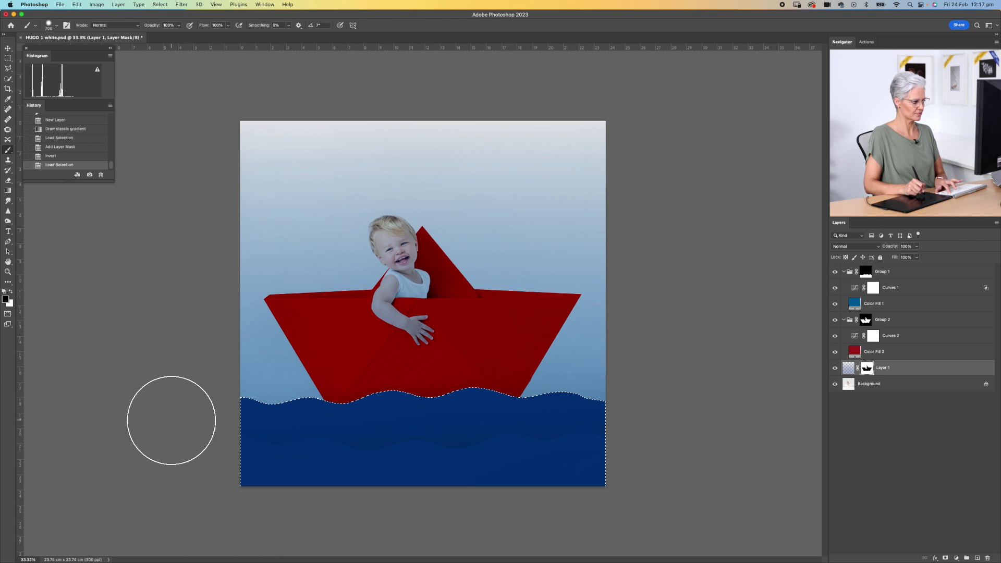
{"action": "left_click_drag", "start_coordinate": [172, 420], "coordinate": [618, 440]}
{"action": "mouse_move", "coordinate": [231, 434]}
{"action": "left_mouse_down"}
{"action": "mouse_move", "coordinate": [402, 424]}
{"action": "mouse_move", "coordinate": [666, 433]}
{"action": "mouse_move", "coordinate": [600, 462]}
{"action": "left_mouse_up"}
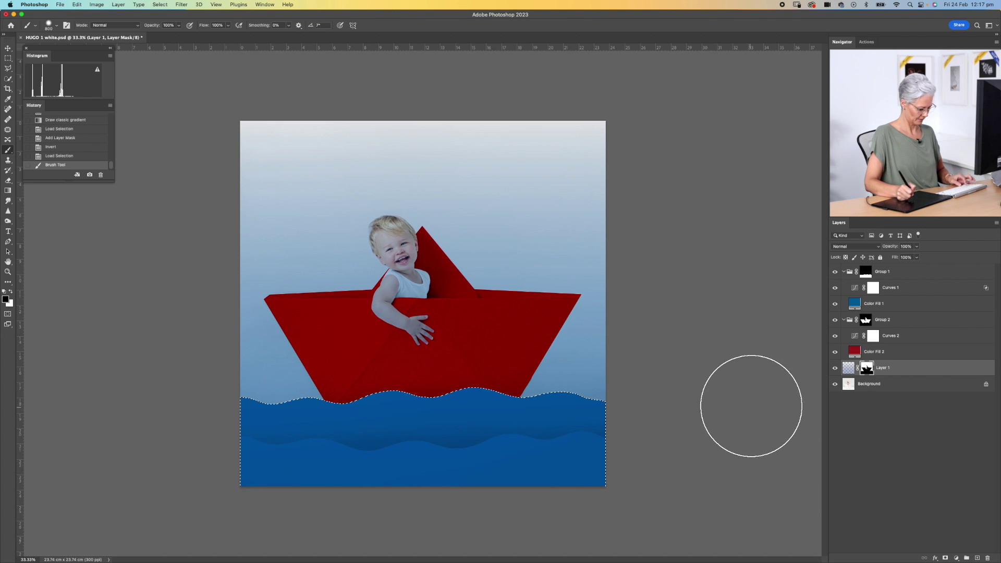
Deselect, then paint Layer 1's mask to lift the tint off the child's hair, face and shoulder
{"action": "key", "text": "super+d"}
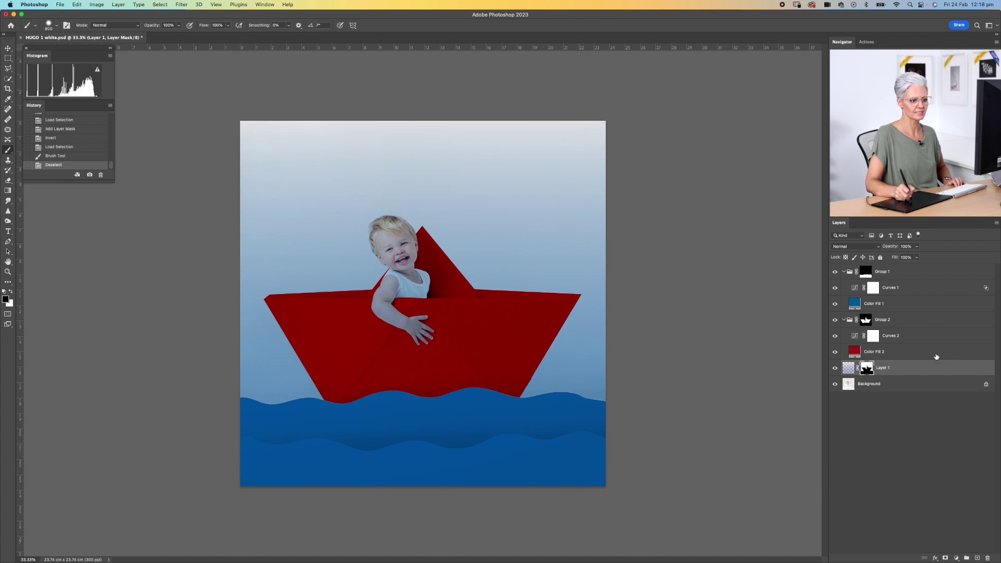
{"action": "key", "text": "super+plus"}
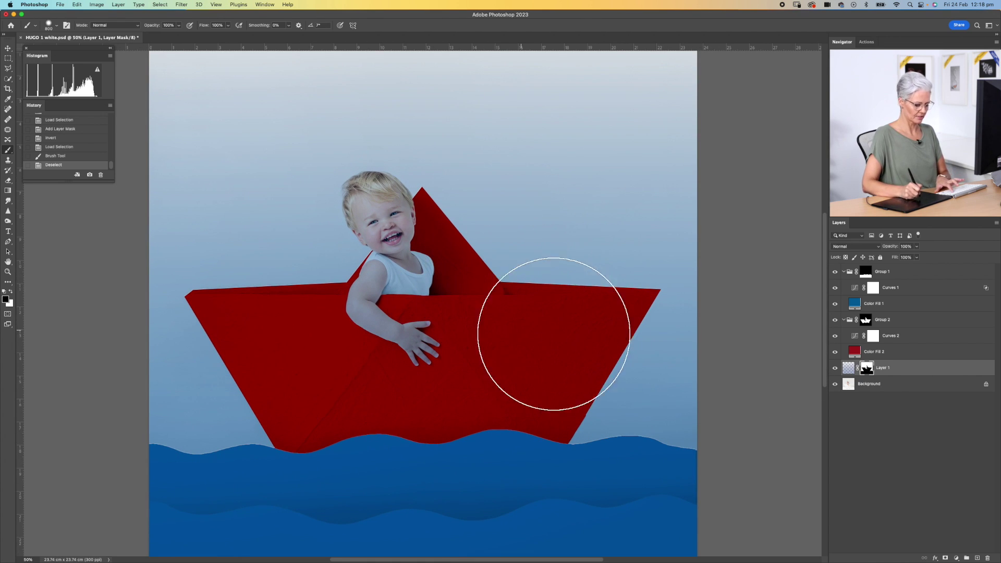
{"action": "key", "text": "bracketleft"}
{"action": "key", "text": "bracketleft"}
{"action": "key", "text": "bracketleft"}
{"action": "key", "text": "bracketleft"}
{"action": "key", "text": "bracketleft"}
{"action": "key", "text": "bracketleft"}
{"action": "key", "text": "bracketleft"}
{"action": "key", "text": "bracketleft"}
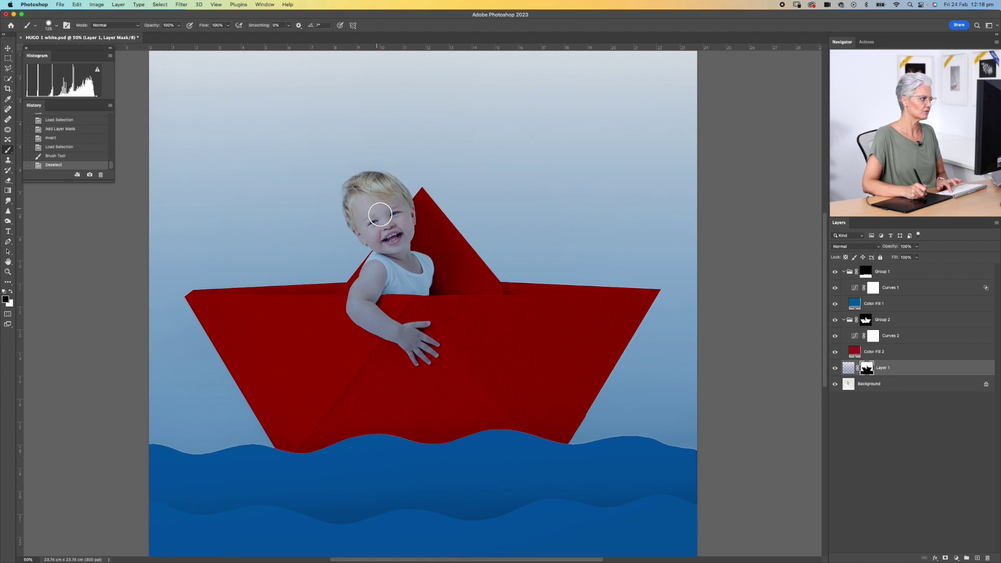
{"action": "mouse_move", "coordinate": [373, 192]}
{"action": "left_mouse_down"}
{"action": "mouse_move", "coordinate": [352, 211]}
{"action": "mouse_move", "coordinate": [367, 234]}
{"action": "mouse_move", "coordinate": [362, 190]}
{"action": "mouse_move", "coordinate": [371, 178]}
{"action": "mouse_move", "coordinate": [357, 185]}
{"action": "mouse_move", "coordinate": [384, 186]}
{"action": "mouse_move", "coordinate": [404, 219]}
{"action": "left_mouse_up"}
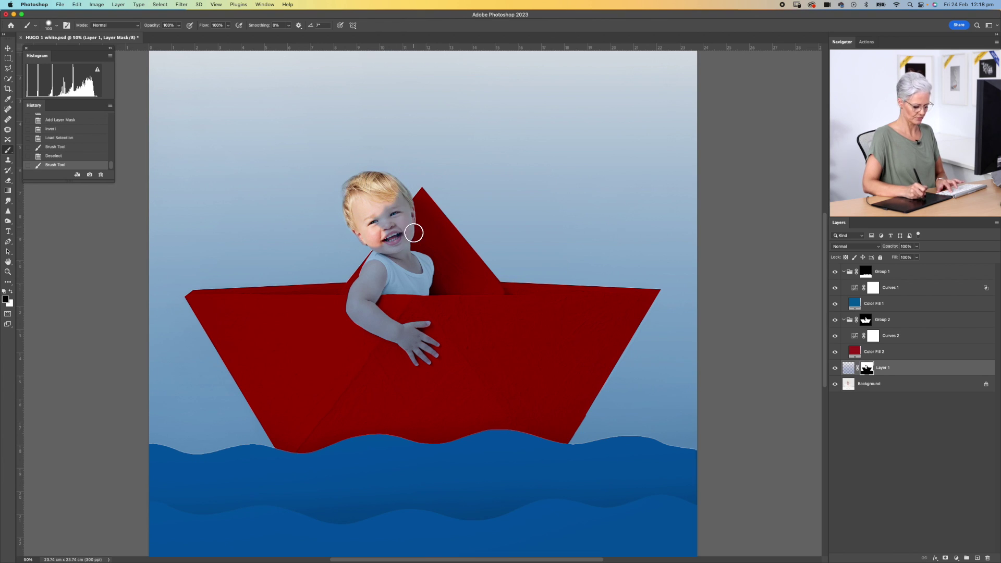
{"action": "mouse_move", "coordinate": [384, 185]}
{"action": "left_mouse_down"}
{"action": "mouse_move", "coordinate": [376, 180]}
{"action": "mouse_move", "coordinate": [405, 199]}
{"action": "mouse_move", "coordinate": [382, 179]}
{"action": "mouse_move", "coordinate": [389, 186]}
{"action": "left_mouse_up"}
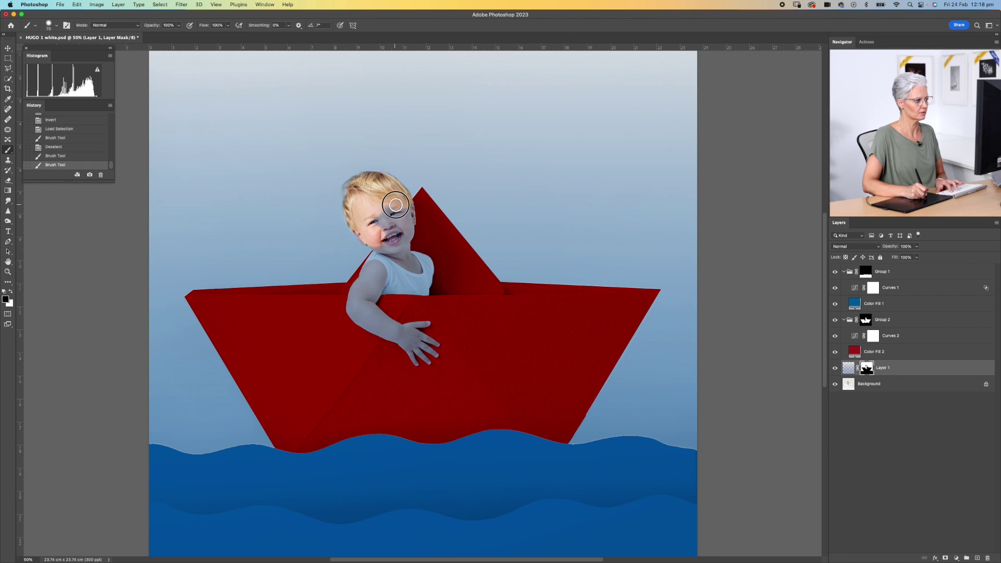
{"action": "mouse_move", "coordinate": [400, 228]}
{"action": "left_mouse_down"}
{"action": "mouse_move", "coordinate": [375, 248]}
{"action": "mouse_move", "coordinate": [370, 281]}
{"action": "left_mouse_up"}
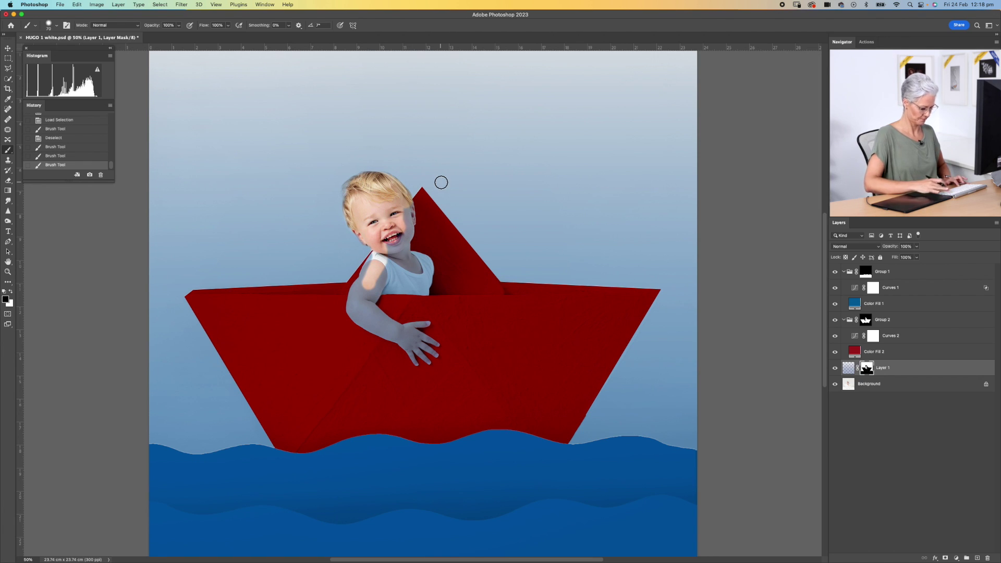
{"action": "key", "text": "super+equal"}
{"action": "key", "text": "super+equal"}
Paint Layer 1's mask along the hair edge, cheek edge and right cheek down to the chin
{"action": "scroll", "coordinate": [495, 313], "scroll_direction": "up", "scroll_amount": 4}
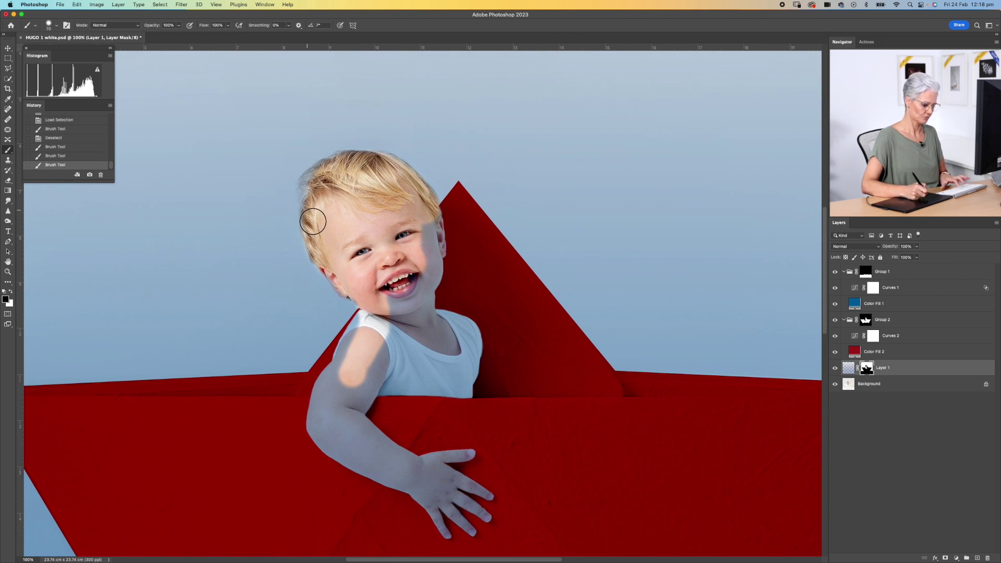
{"action": "key", "text": "bracketleft"}
{"action": "key", "text": "bracketleft"}
{"action": "key", "text": "bracketleft"}
{"action": "left_click_drag", "start_coordinate": [313, 201], "coordinate": [311, 237]}
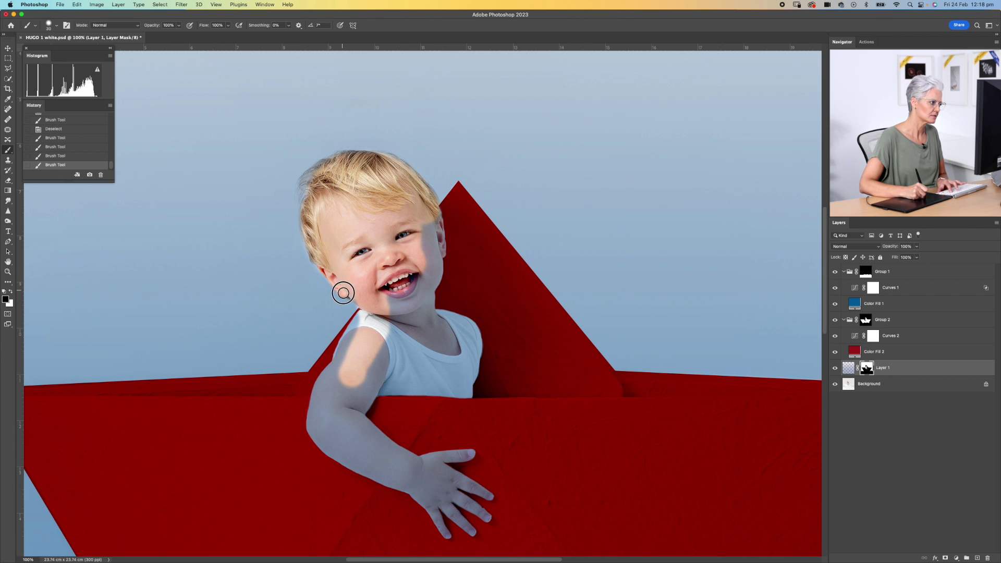
{"action": "mouse_move", "coordinate": [343, 293]}
{"action": "left_mouse_down"}
{"action": "mouse_move", "coordinate": [329, 273]}
{"action": "mouse_move", "coordinate": [336, 269]}
{"action": "left_mouse_up"}
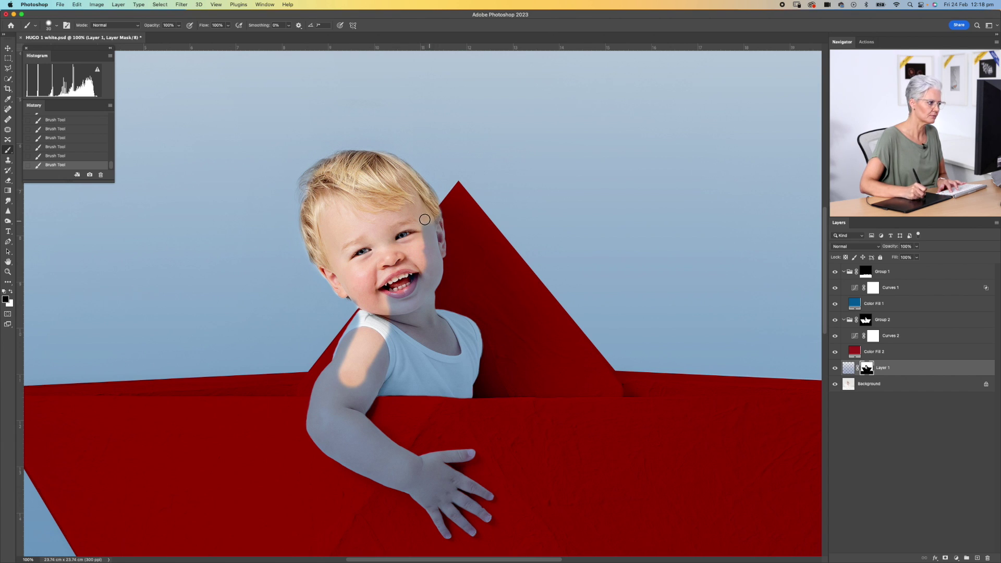
{"action": "left_click_drag", "start_coordinate": [454, 217], "coordinate": [397, 304]}
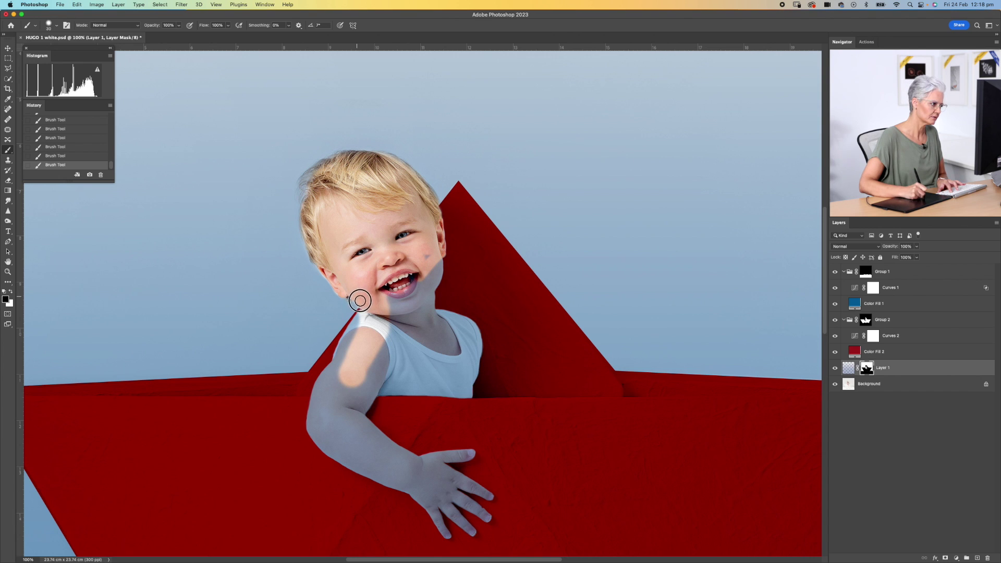
Restore the right cheek and chin to skin tone and touch up the ear edge at close zoom
{"action": "key", "text": "bracketright"}
{"action": "key", "text": "bracketright"}
{"action": "key", "text": "bracketright"}
{"action": "mouse_move", "coordinate": [428, 255]}
{"action": "left_mouse_down"}
{"action": "mouse_move", "coordinate": [389, 329]}
{"action": "mouse_move", "coordinate": [366, 343]}
{"action": "mouse_move", "coordinate": [354, 334]}
{"action": "mouse_move", "coordinate": [363, 396]}
{"action": "mouse_move", "coordinate": [467, 349]}
{"action": "mouse_move", "coordinate": [452, 402]}
{"action": "left_mouse_up"}
{"action": "key", "text": "bracketright"}
{"action": "key", "text": "bracketright"}
{"action": "key", "text": "bracketright"}
{"action": "key", "text": "bracketright"}
{"action": "key", "text": "bracketright"}
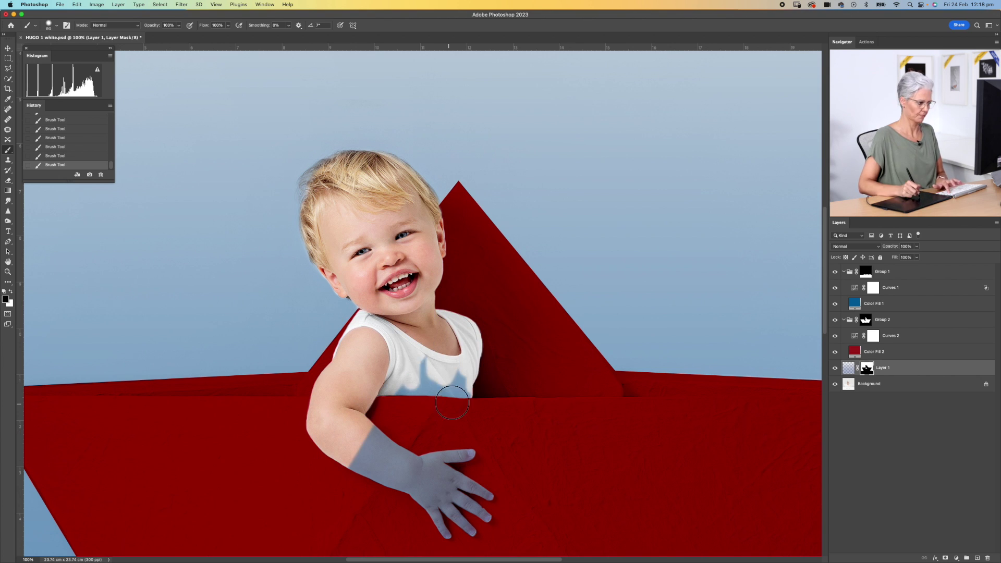
{"action": "key", "text": "super+plus"}
{"action": "key", "text": "super+plus"}
{"action": "key", "text": "bracketleft"}
{"action": "key", "text": "bracketleft"}
{"action": "key", "text": "bracketleft"}
{"action": "key", "text": "bracketleft"}
{"action": "key", "text": "bracketleft"}
{"action": "key", "text": "bracketleft"}
{"action": "key", "text": "bracketleft"}
{"action": "key", "text": "bracketleft"}
{"action": "key", "text": "bracketleft"}
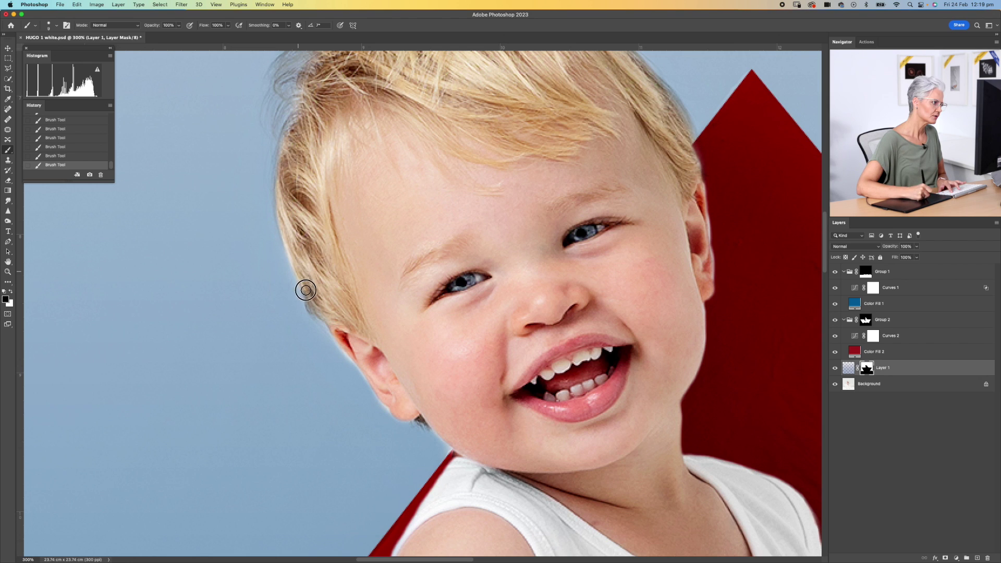
{"action": "key", "text": "x"}
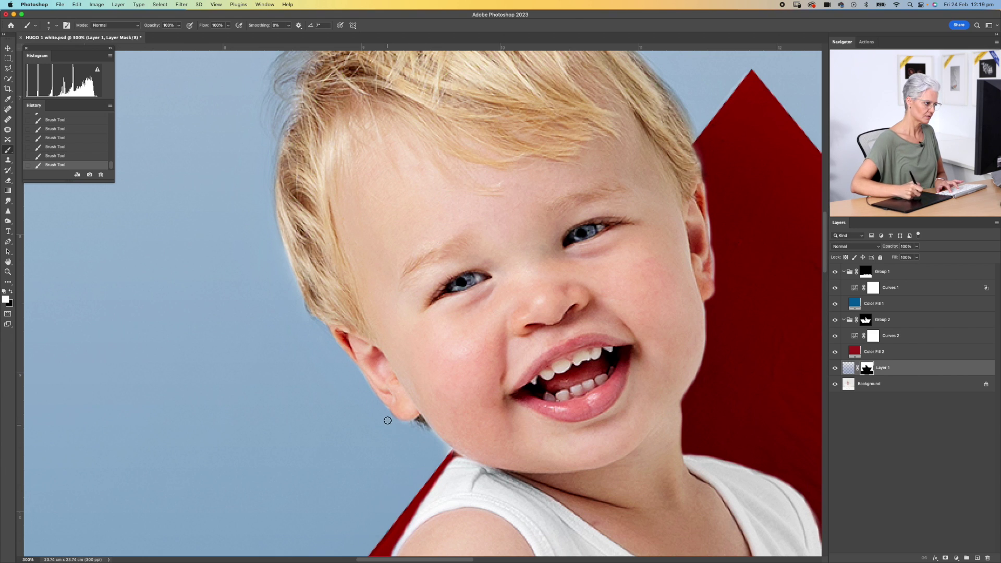
{"action": "key", "text": "x"}
{"action": "key", "text": "super+0"}
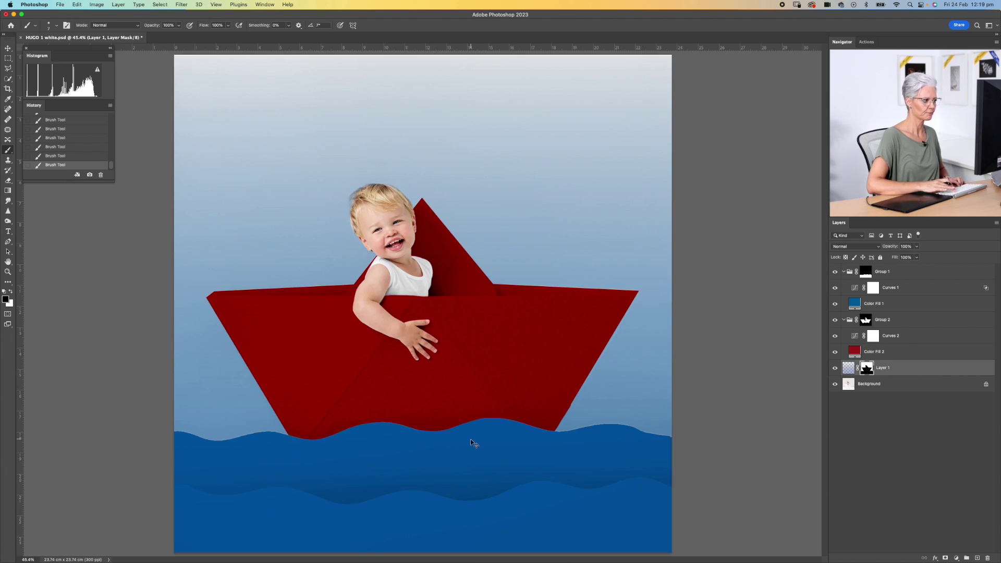
Compare Layer 1 hidden and shown, then set its image's blend mode to Multiply
{"action": "left_click", "coordinate": [835, 368]}
{"action": "left_click", "coordinate": [835, 369]}
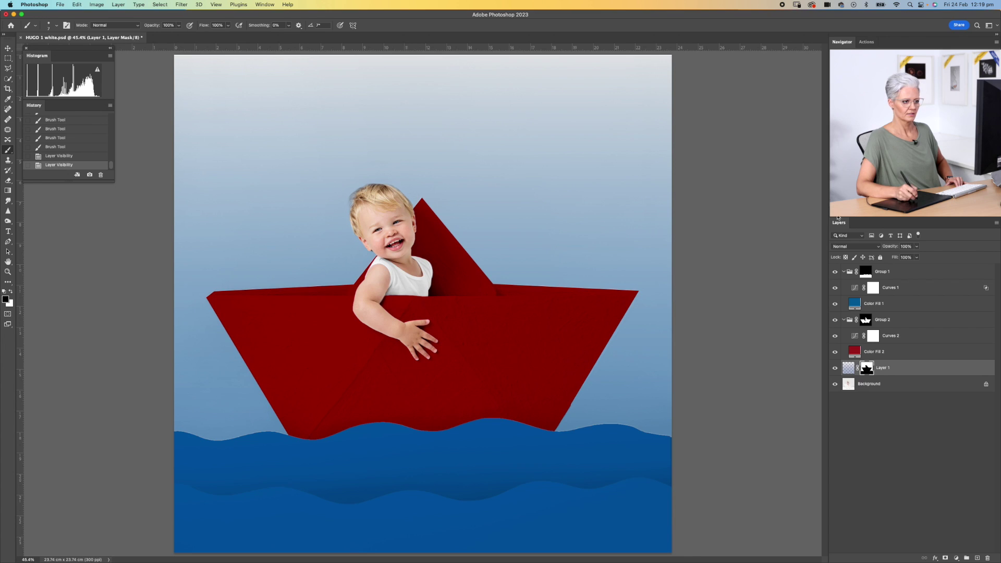
{"action": "left_click", "coordinate": [849, 368]}
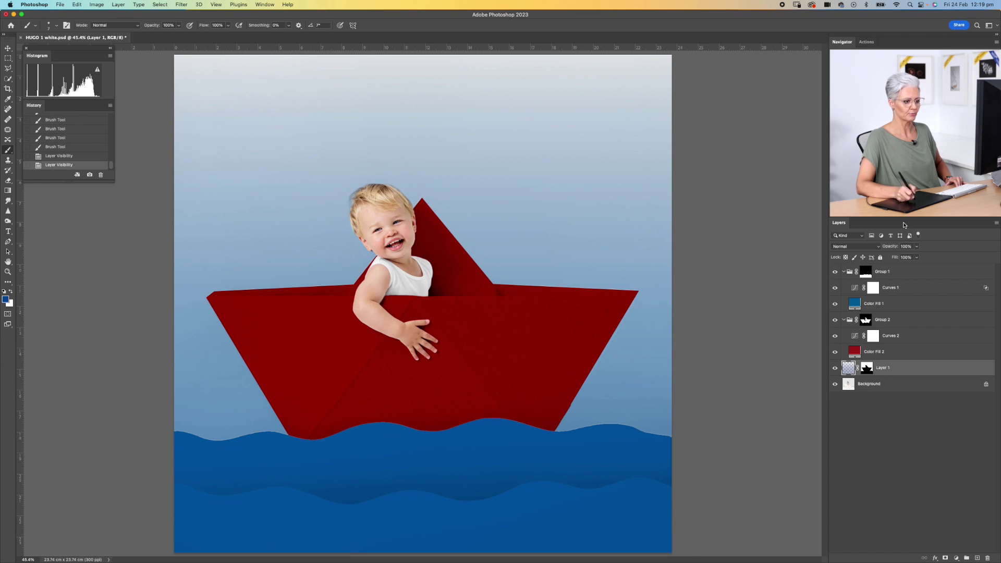
{"action": "left_click", "coordinate": [853, 247]}
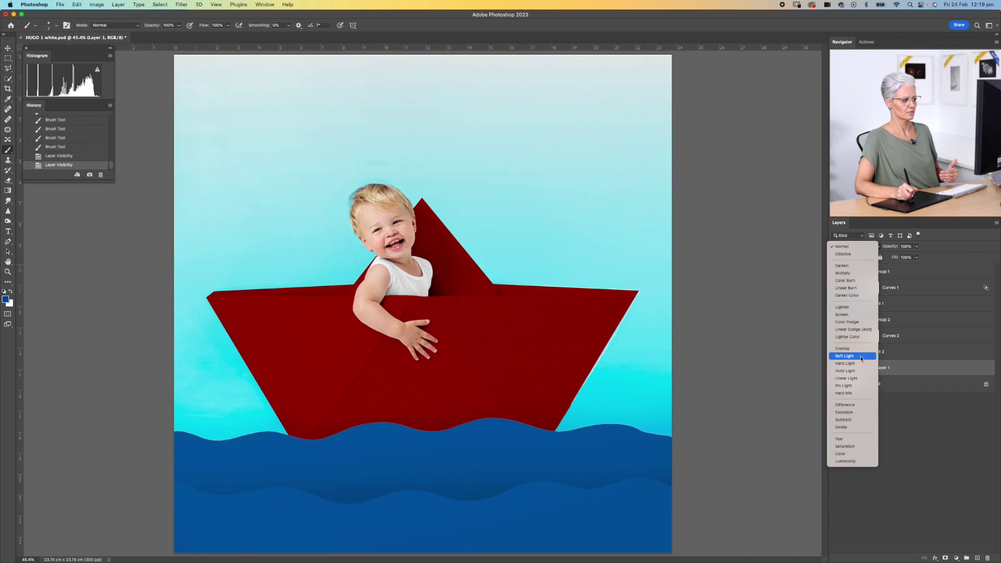
{"action": "left_click", "coordinate": [844, 274]}
With the whole canvas in view, set Layer 1 to 53% opacity and Group 2 to 86%
{"action": "key", "text": "super+minus"}
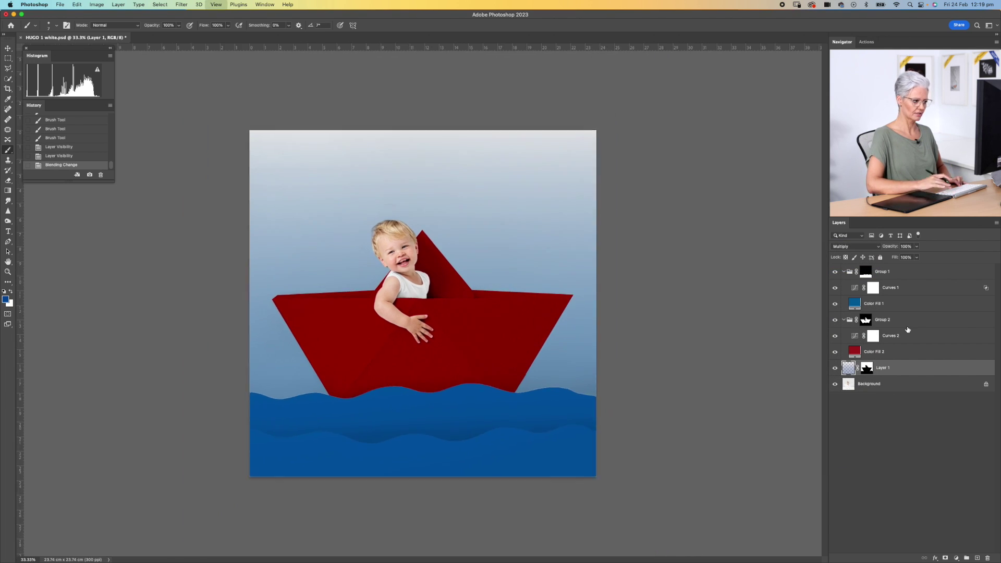
{"action": "key", "text": "super+minus"}
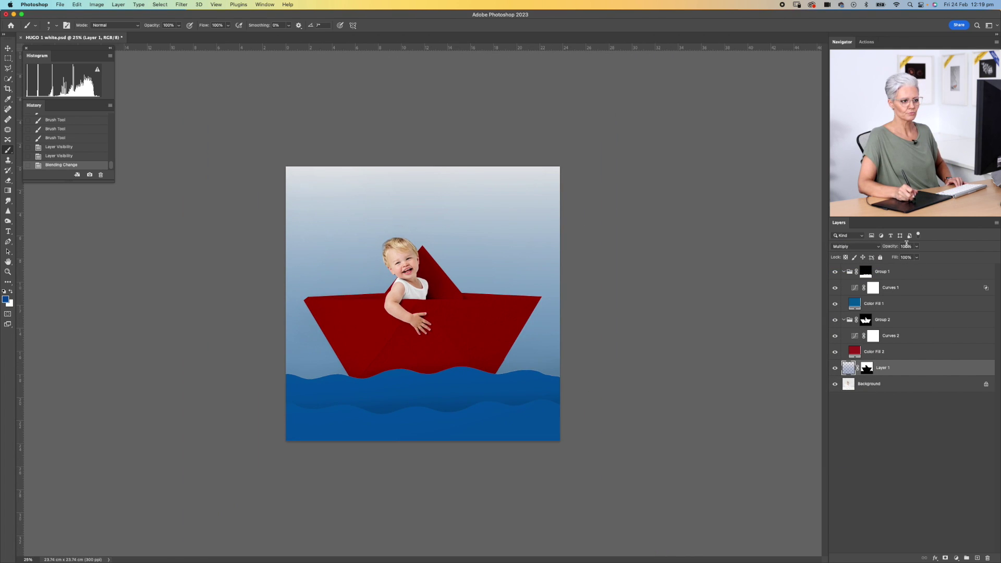
{"action": "left_click_drag", "start_coordinate": [890, 247], "coordinate": [890, 249]}
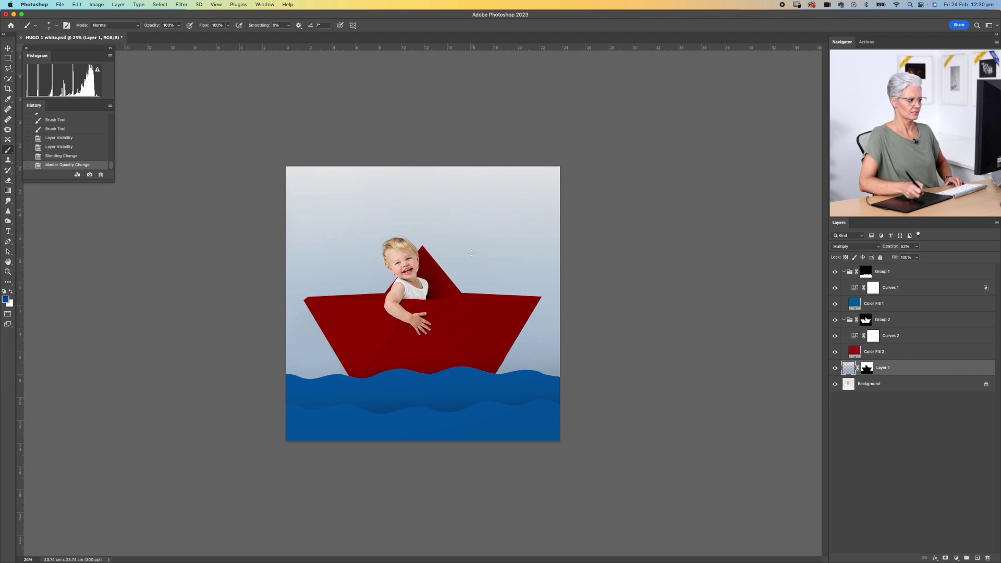
{"action": "left_click", "coordinate": [894, 321]}
{"action": "left_click_drag", "start_coordinate": [891, 249], "coordinate": [889, 251]}
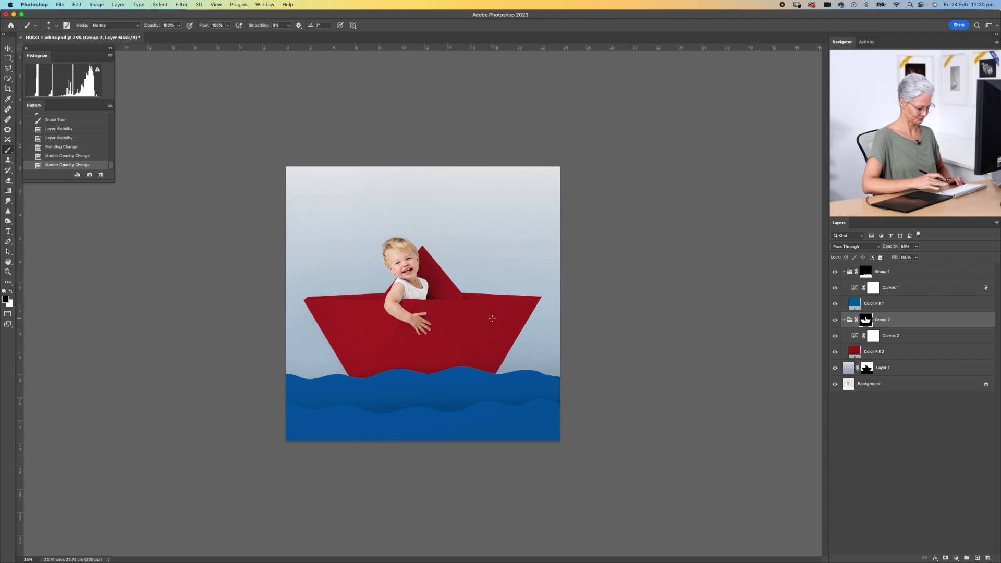
Hide Group 2 so the paper boat turns white
{"action": "key", "text": "super+equal"}
{"action": "key", "text": "super+equal"}
{"action": "key", "text": "super+equal"}
{"action": "left_click", "coordinate": [834, 320]}
{"action": "key", "text": "super+minus"}
{"action": "key", "text": "super+minus"}
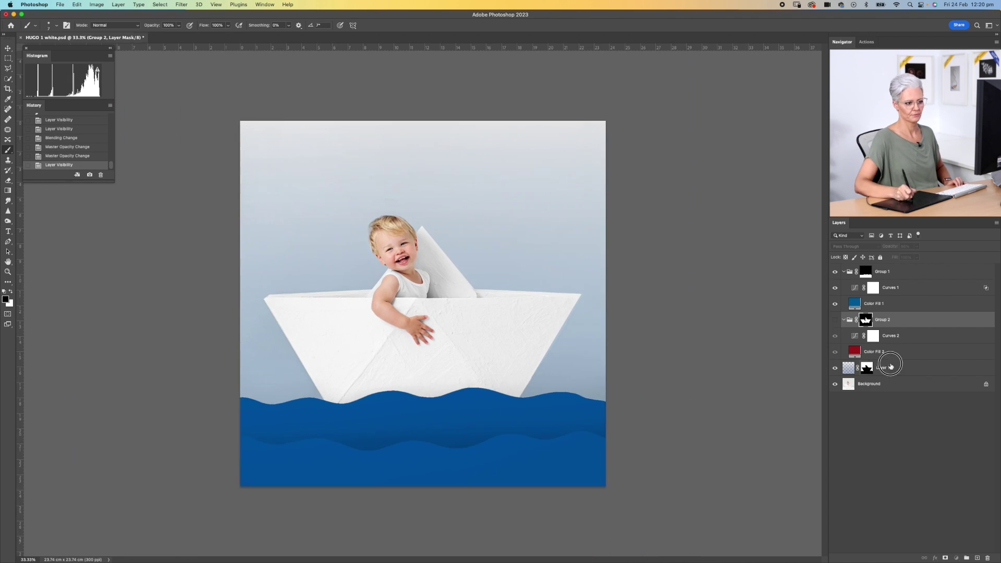
Set Color Fill 1 to Vivid Light blending and darken its fill colour
{"action": "left_click", "coordinate": [881, 304]}
{"action": "left_click", "coordinate": [854, 246]}
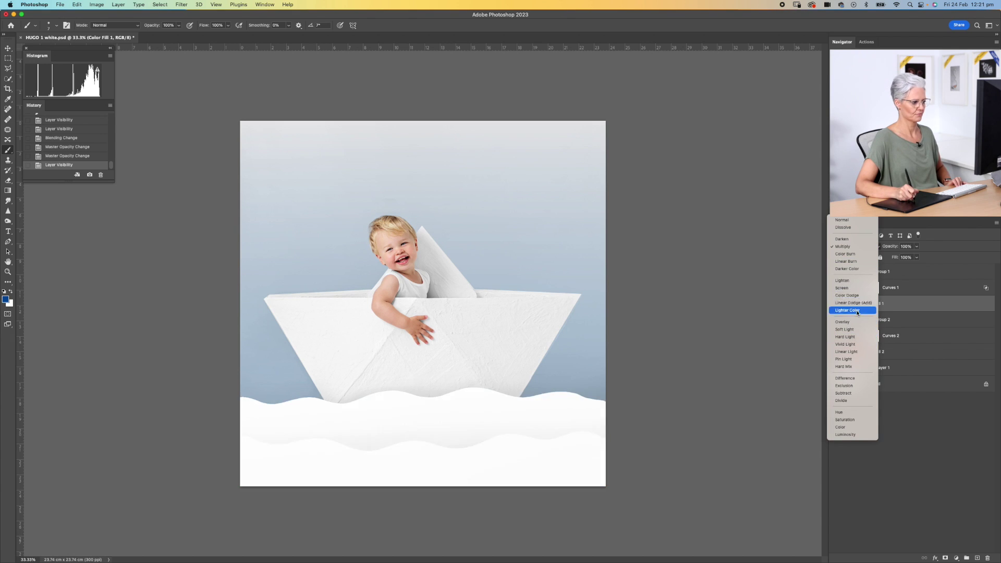
{"action": "left_click", "coordinate": [845, 344]}
{"action": "double_click", "coordinate": [853, 303]}
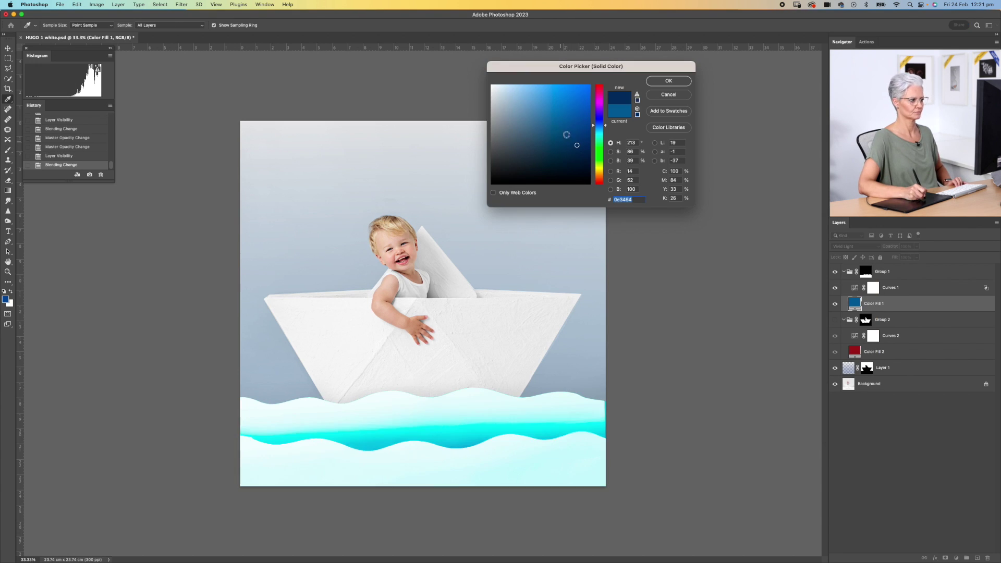
{"action": "left_click_drag", "start_coordinate": [567, 138], "coordinate": [530, 145]}
{"action": "key", "text": "Return"}
Switch Layer 1's blending mode to Color after trying Vivid Light
{"action": "left_click", "coordinate": [885, 367]}
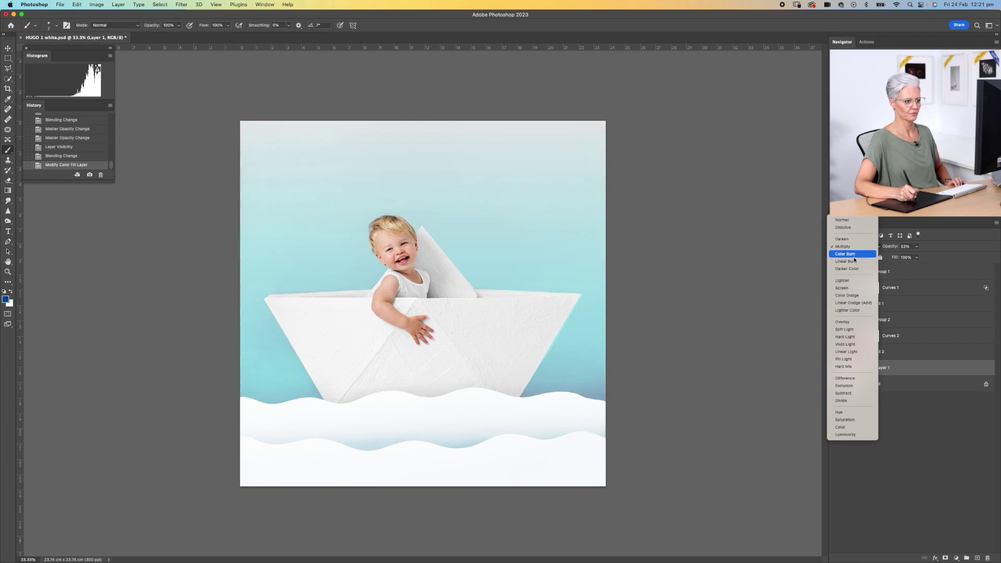
{"action": "left_click", "coordinate": [854, 246]}
{"action": "left_click", "coordinate": [845, 344]}
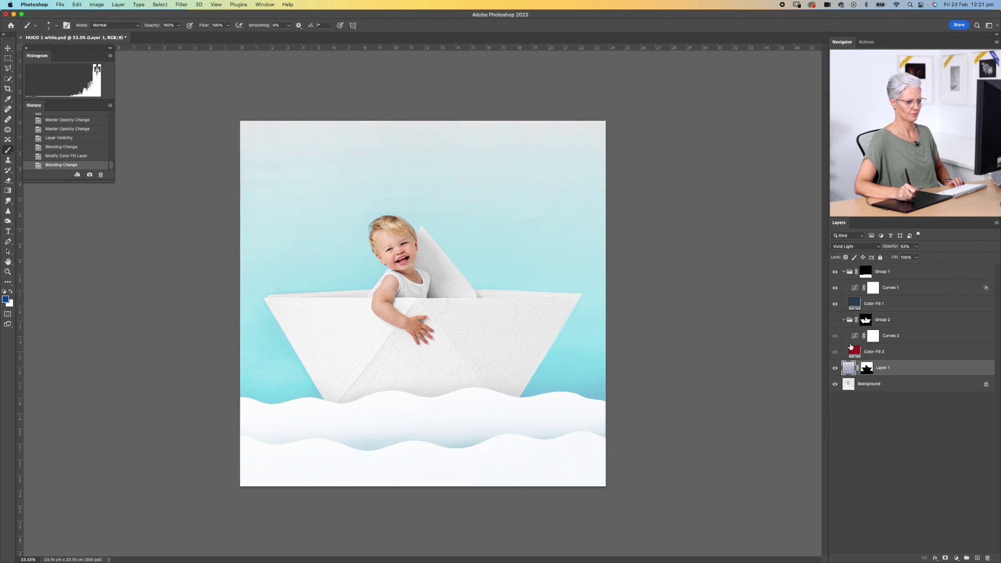
{"action": "left_click", "coordinate": [855, 246]}
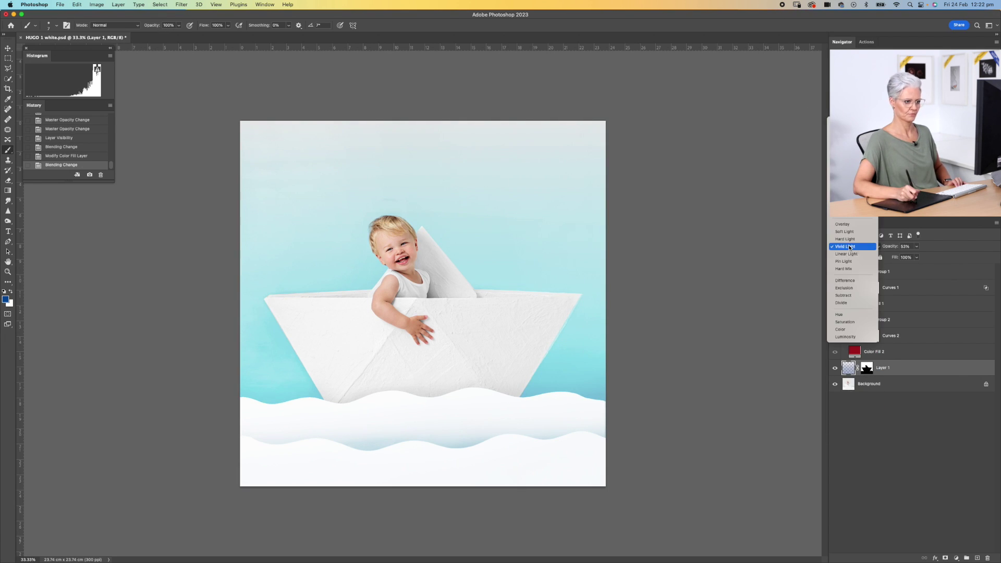
{"action": "left_click", "coordinate": [841, 330]}
Refine Color Fill 1 to a darker slate blue and fine-tune the layer opacity
{"action": "double_click", "coordinate": [853, 304]}
{"action": "left_click_drag", "start_coordinate": [516, 156], "coordinate": [509, 158]}
{"action": "left_click", "coordinate": [668, 80]}
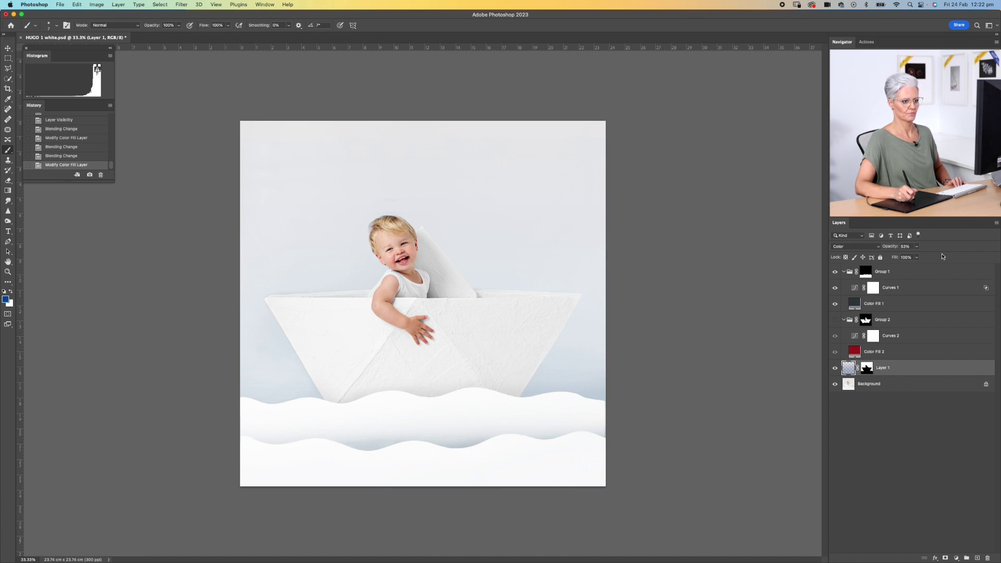
{"action": "left_click_drag", "start_coordinate": [886, 247], "coordinate": [887, 247]}
{"action": "double_click", "coordinate": [858, 302]}
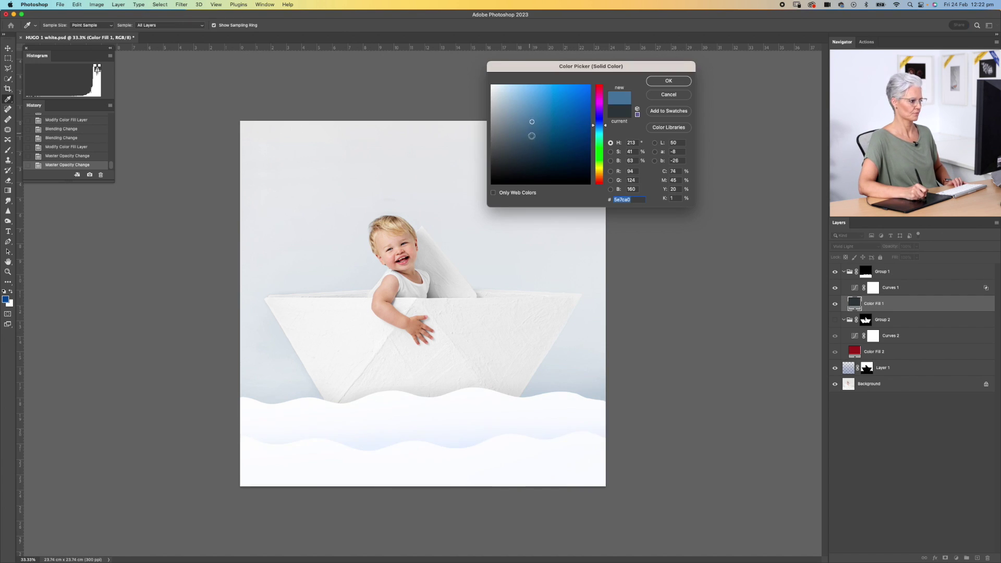
{"action": "left_click", "coordinate": [497, 95]}
{"action": "left_click_drag", "start_coordinate": [539, 115], "coordinate": [531, 158]}
{"action": "key", "text": "Return"}
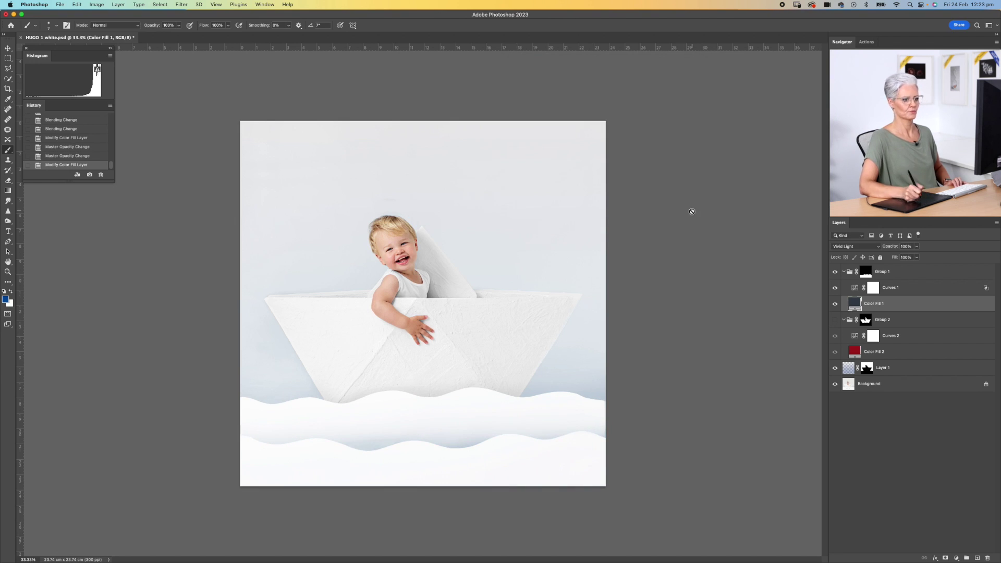
{"action": "key", "text": "super+minus"}
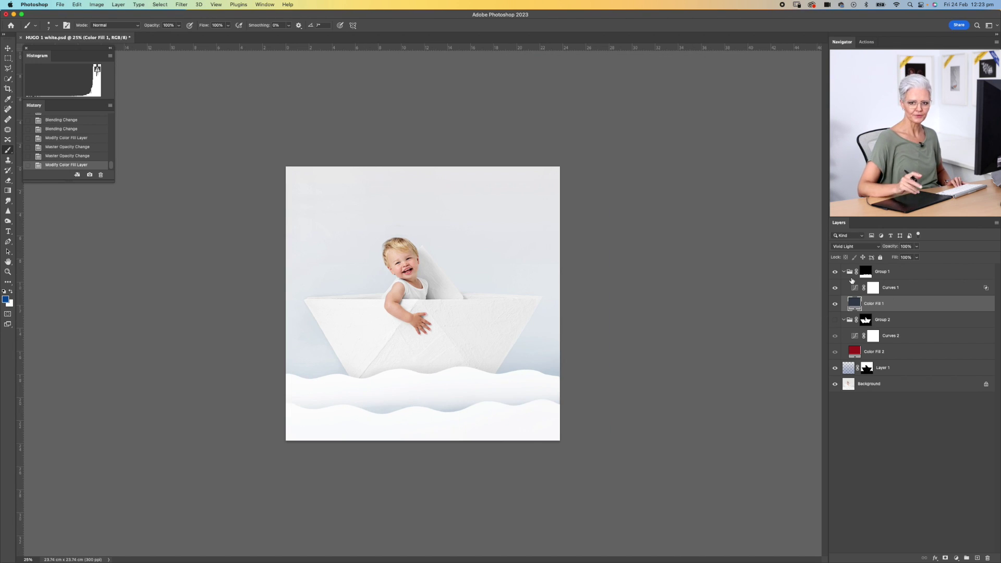